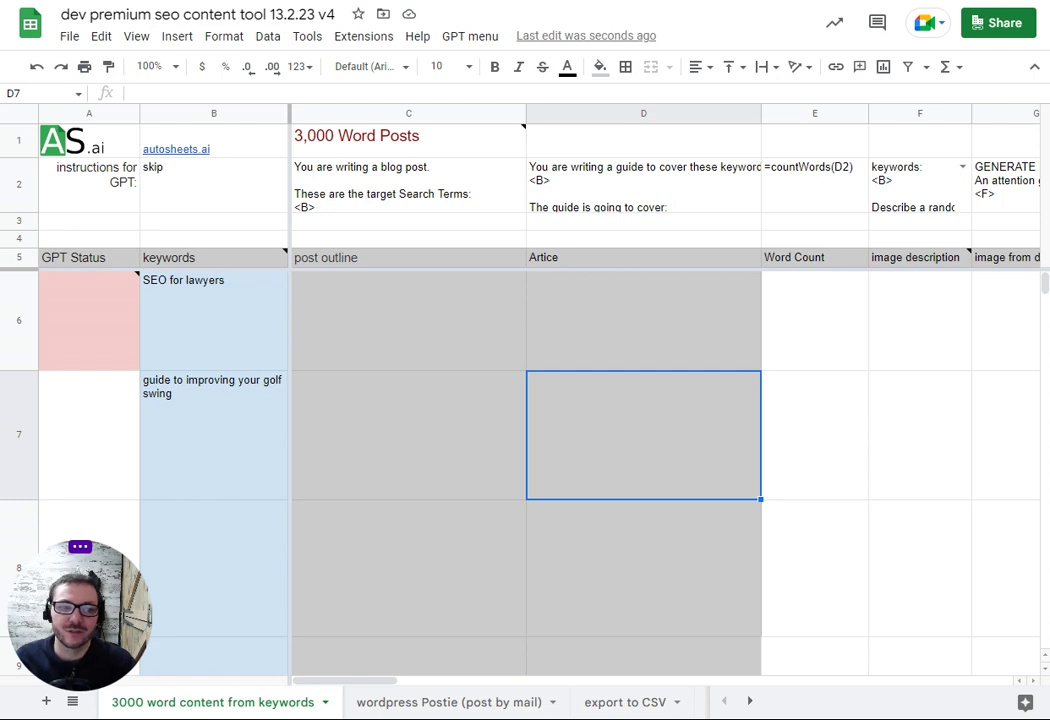
- Run the GPT '3,000 word content' script for the 'SEO for lawyers' row in B6
left_click(213, 338)
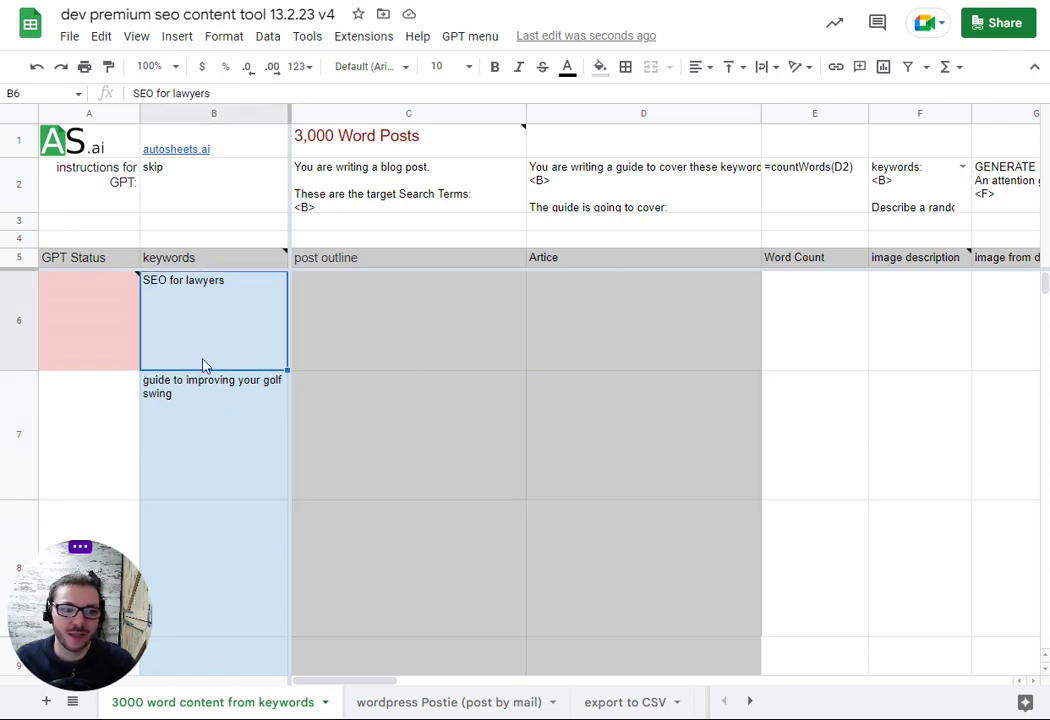
left_click(462, 37)
left_click(465, 66)
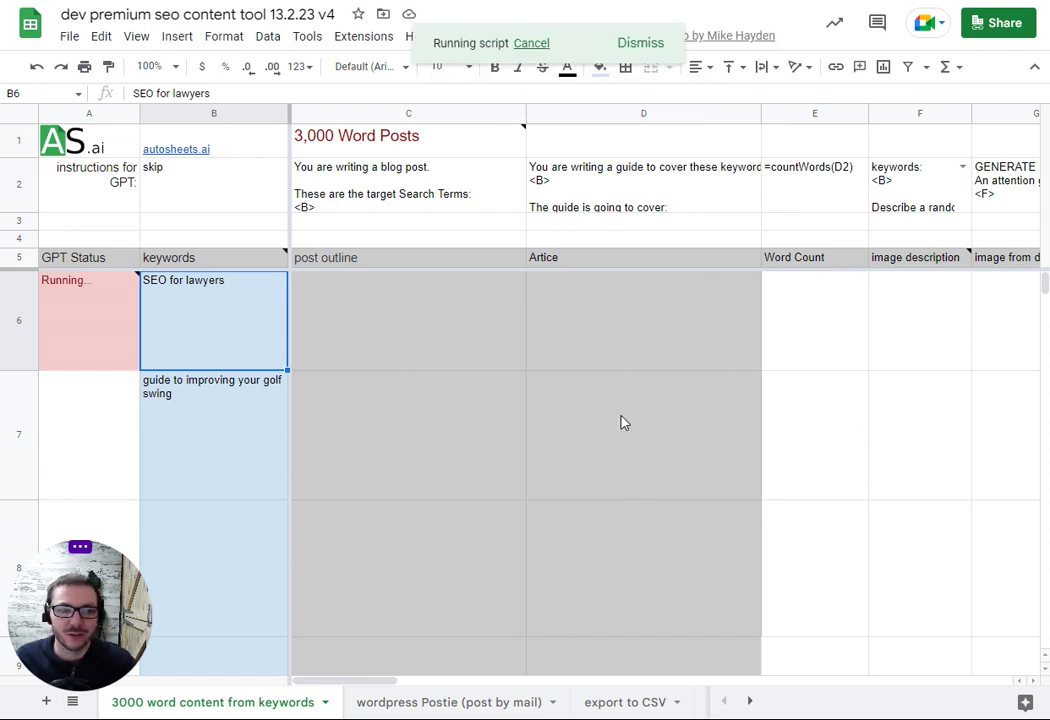
left_click(452, 344)
- Step through row 6's output columns from D6 to N6 and list the five suggested page titles
left_click(578, 330)
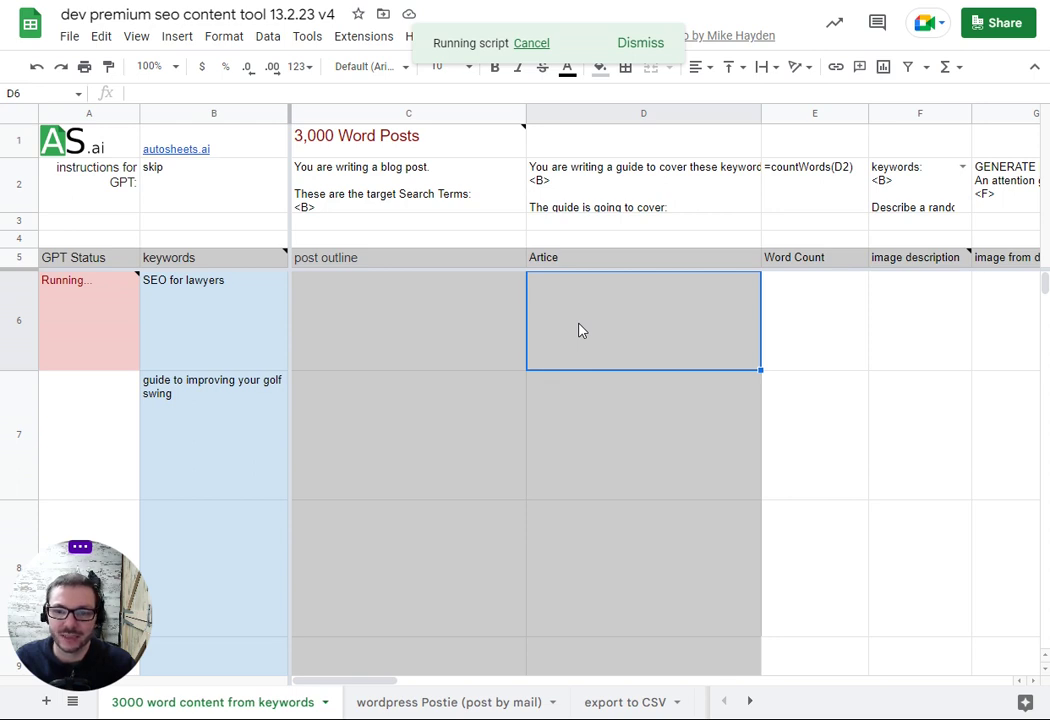
key("Right")
key("Right")
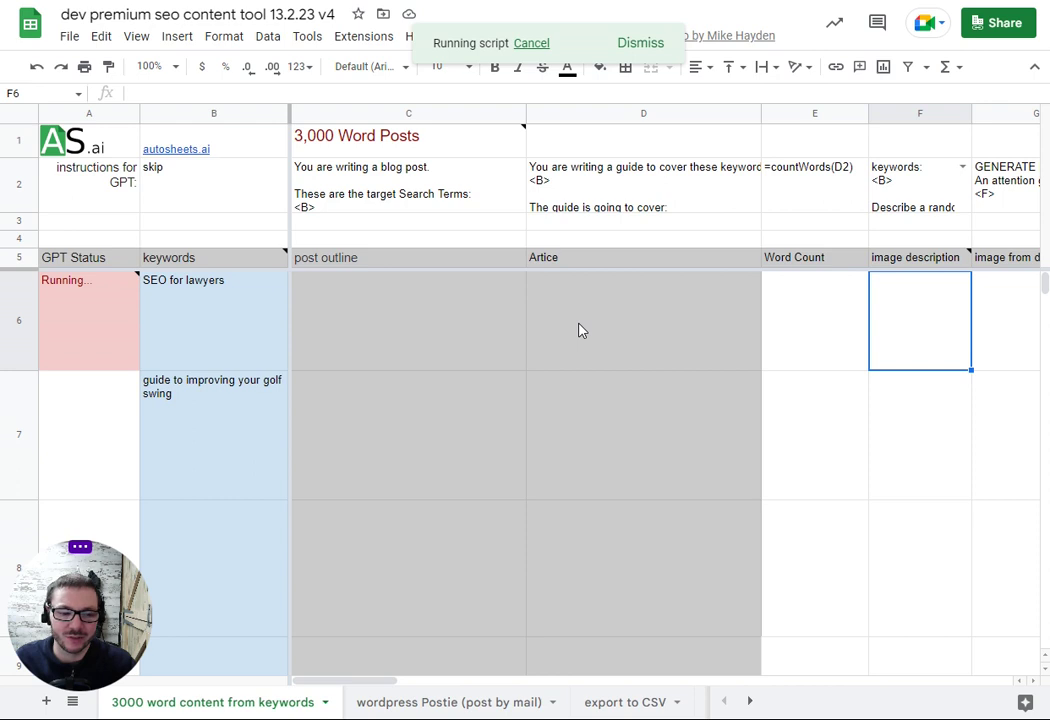
key("Right")
key("Right")
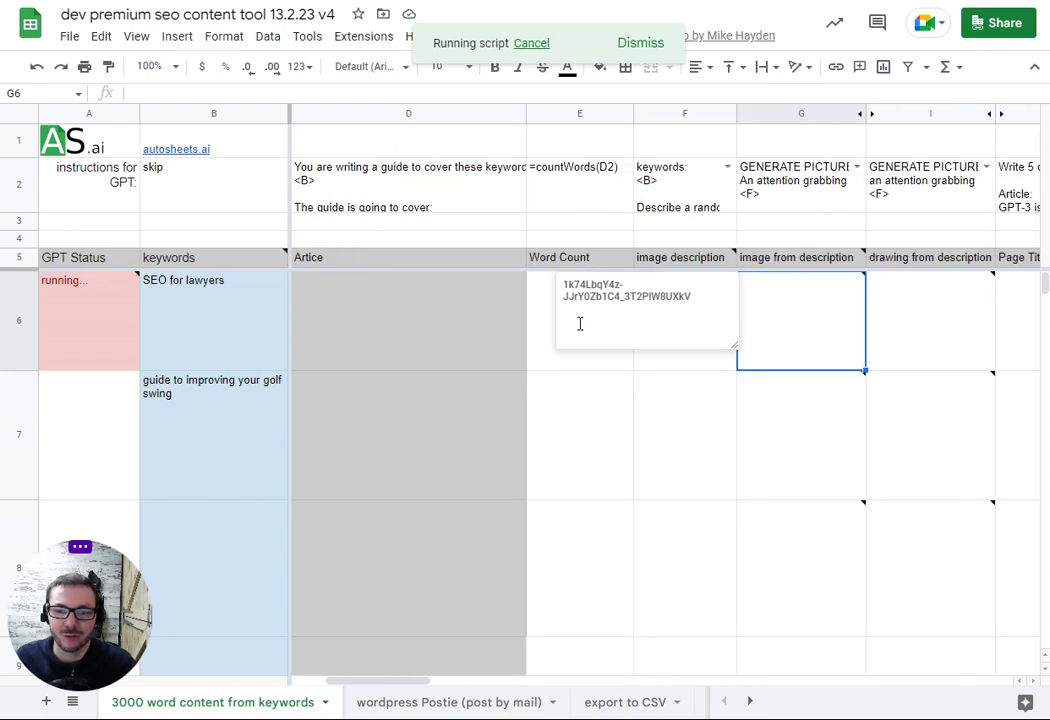
key("Down")
key("Right")
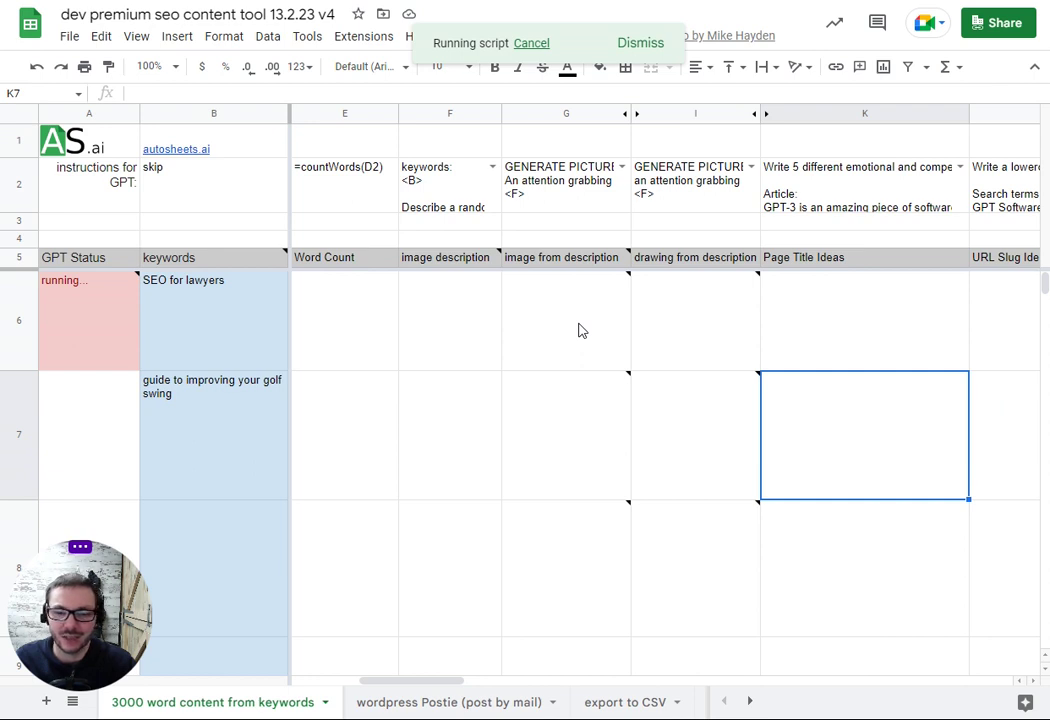
key("Up")
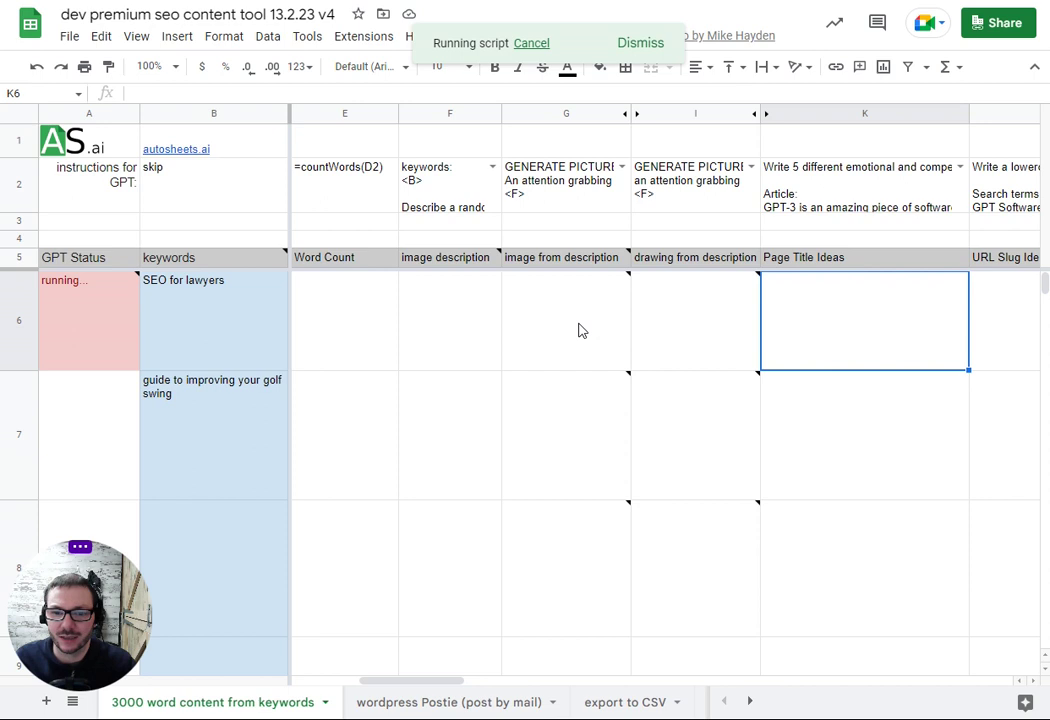
key("Right")
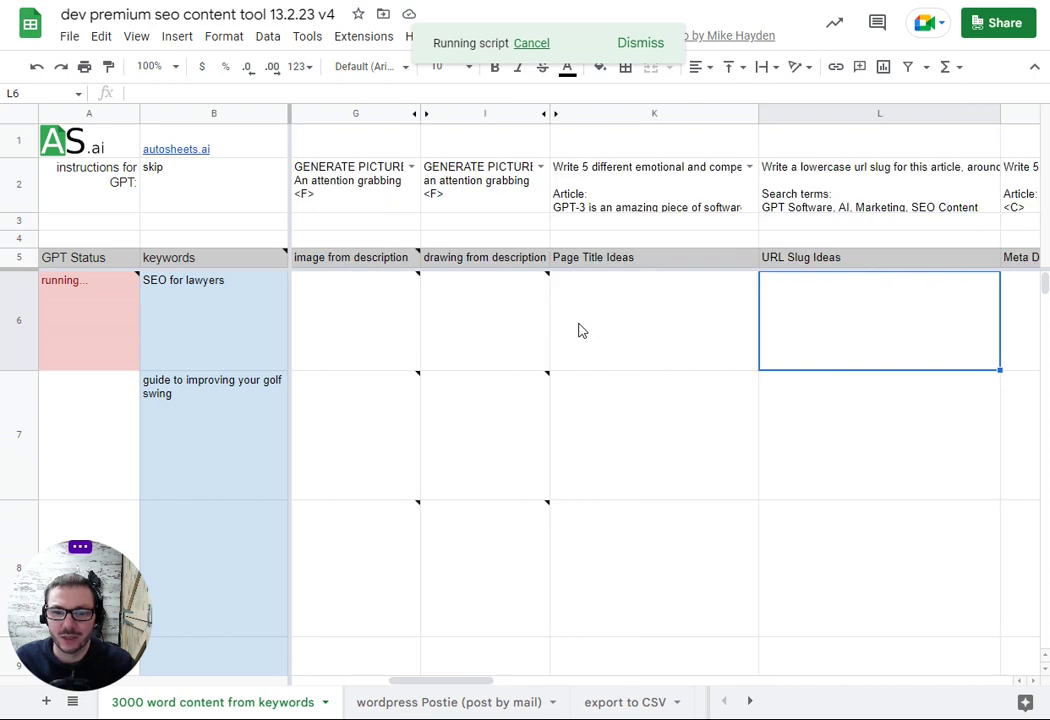
key("Right")
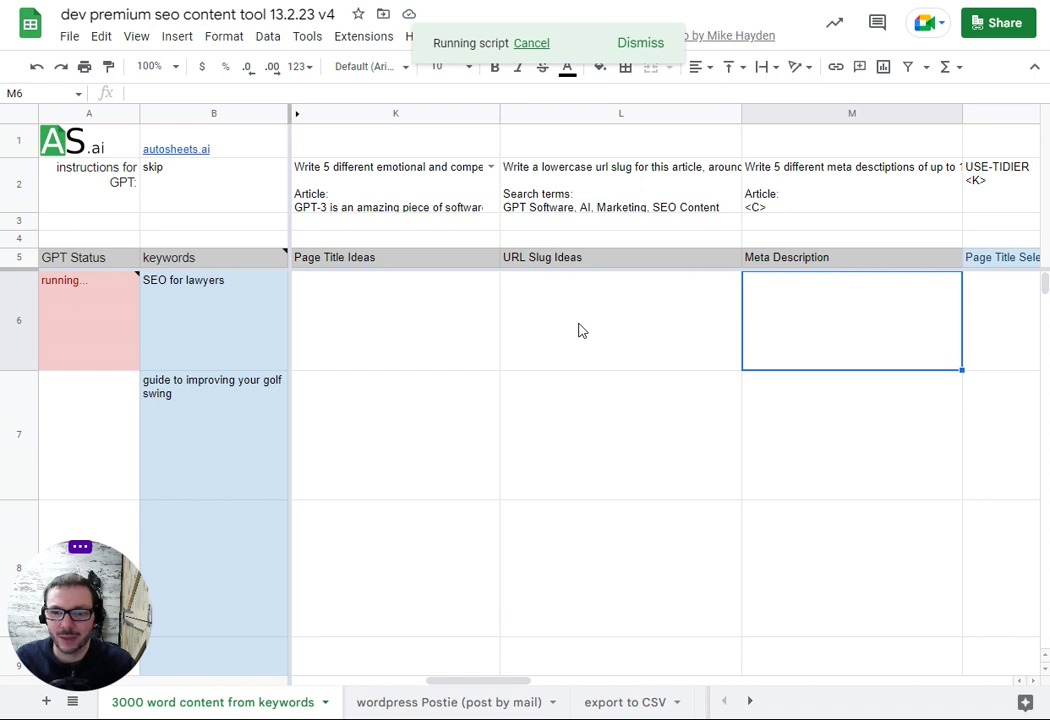
key("Right")
key("Right")
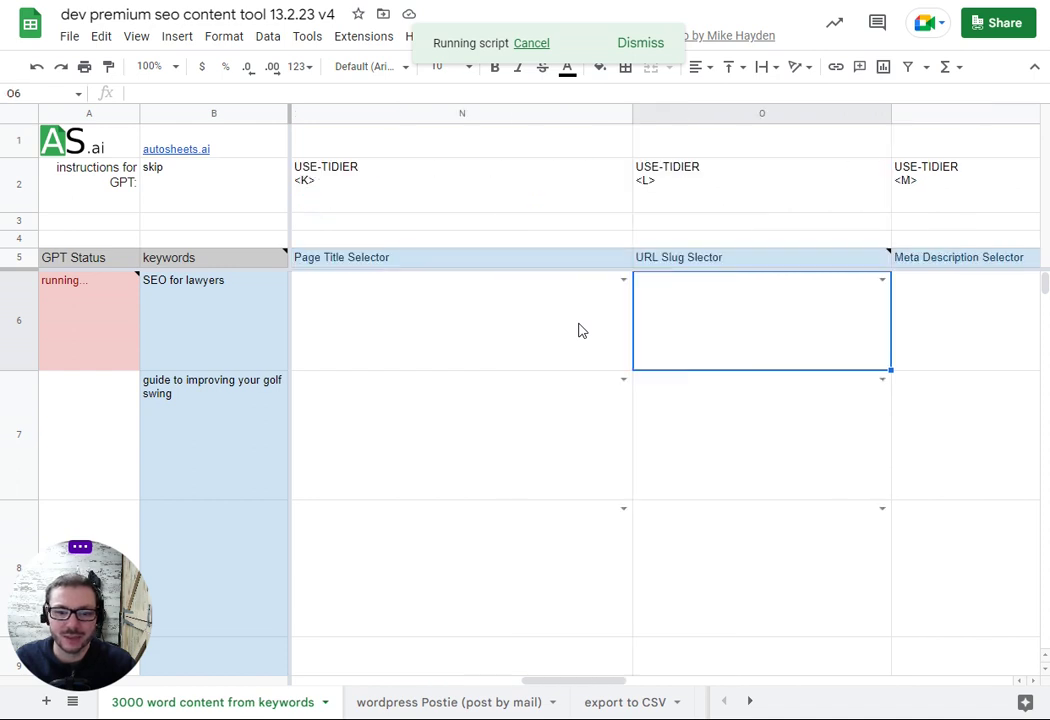
left_click(624, 281)
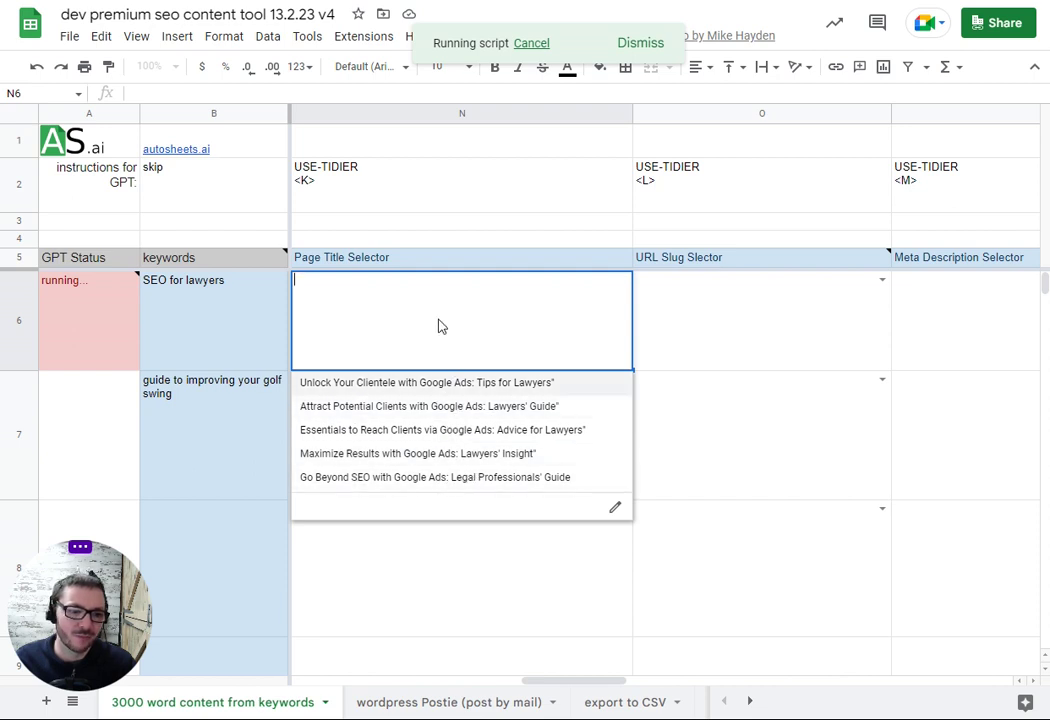
- Close the title list and move through row 6's FAQ HTML, FAQ Schema and Combined Page Output columns
left_click(694, 326)
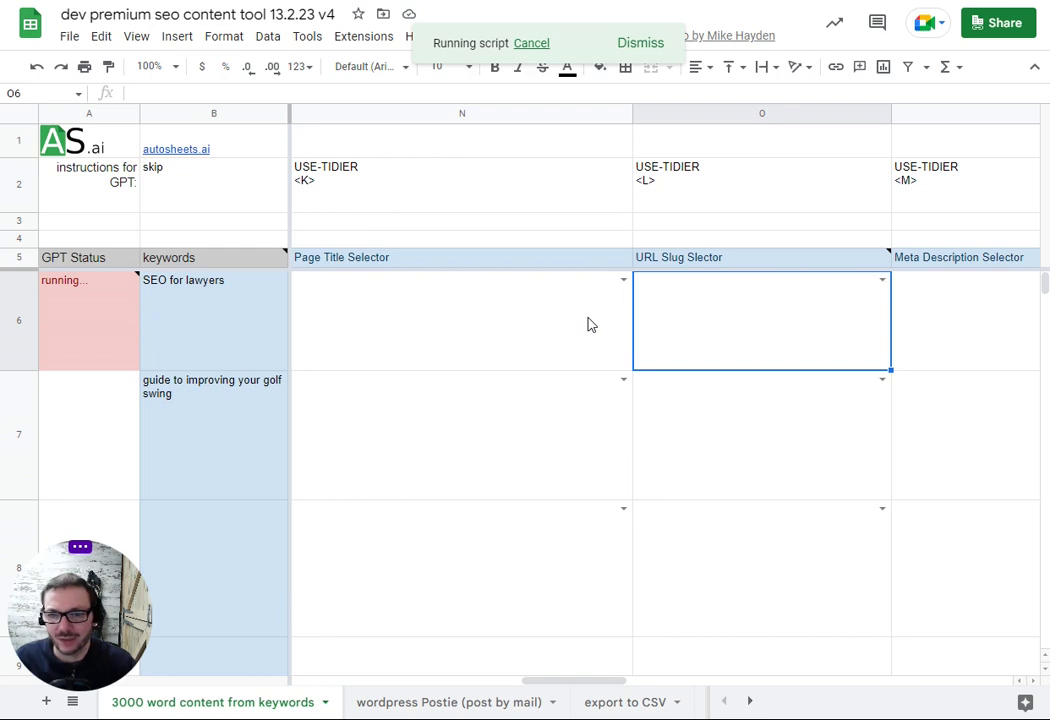
key("Right")
key("Right")
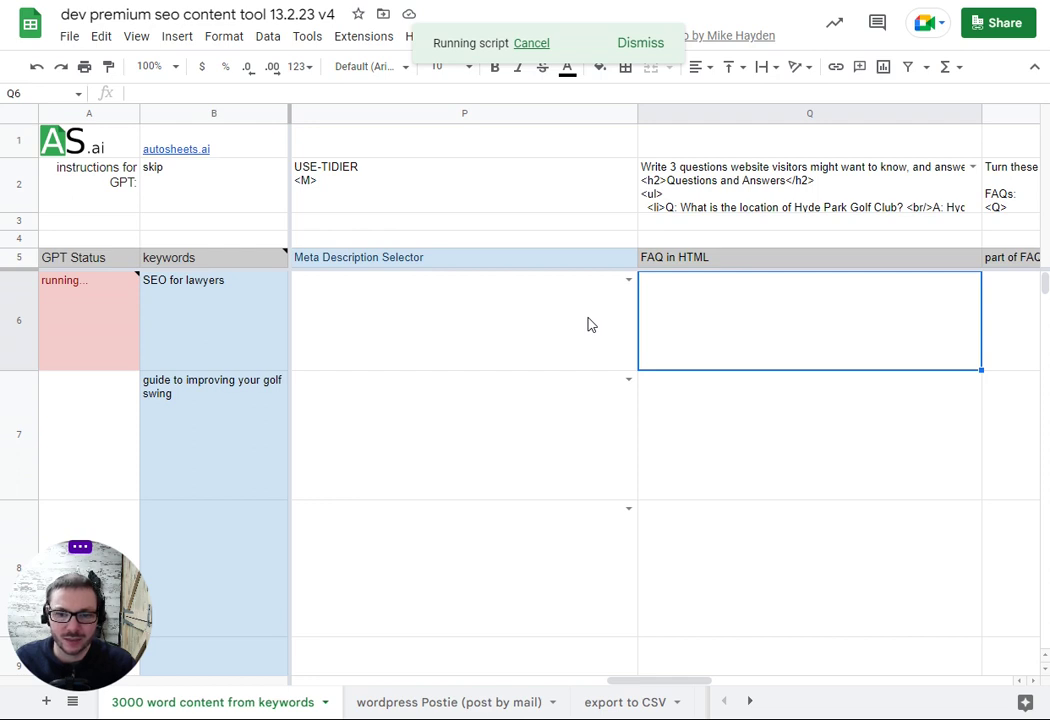
key("Right")
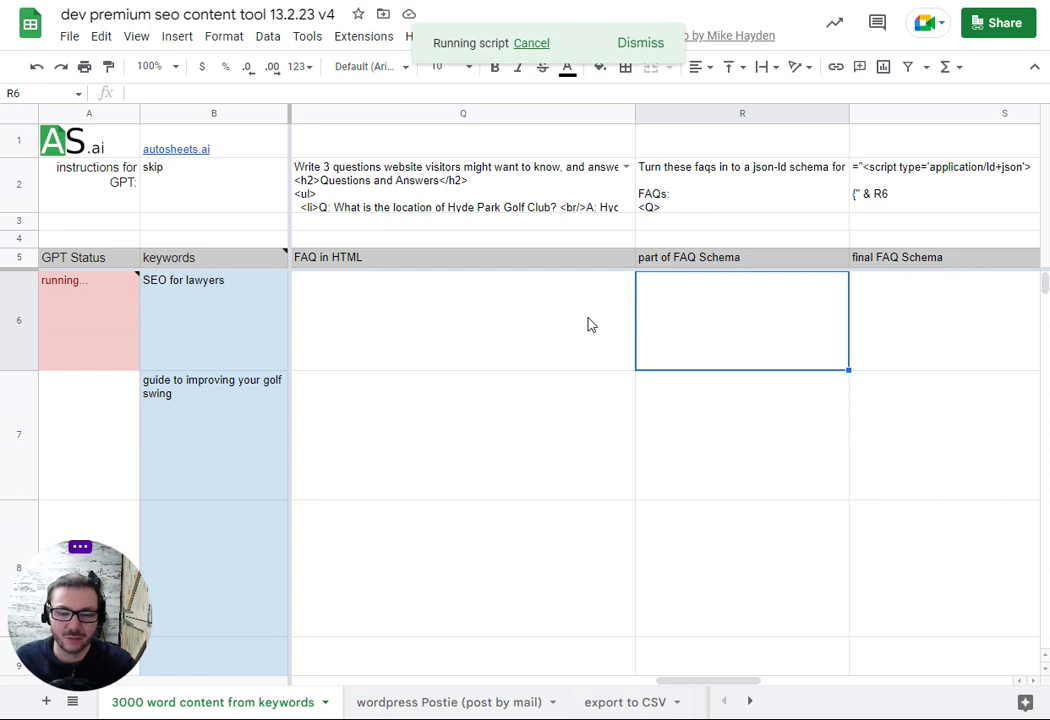
key("Right")
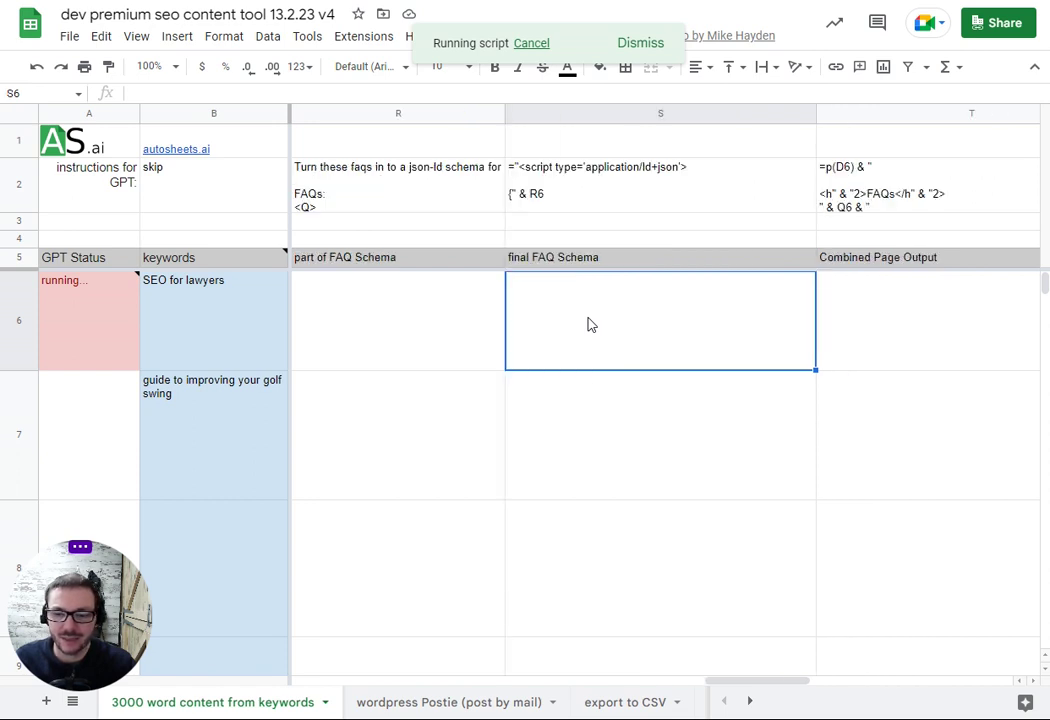
key("Right")
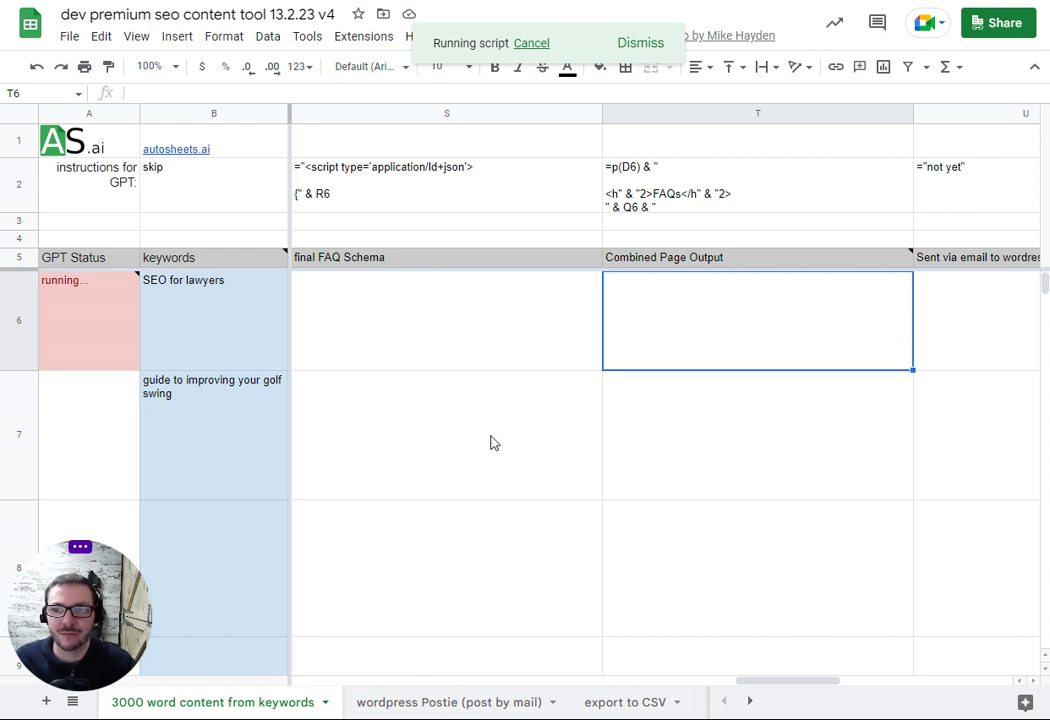
- Go back to rows 6–7 and scroll to the finished 3736- and 3468-word articles and images
key("Left")
key("Left")
key("Left")
key("Left")
key("Left")
key("Left")
key("Left")
key("Left")
key("Left")
key("Left")
key("Left")
key("Left")
key("Left")
key("Left")
key("Left")
key("Left")
key("Left")
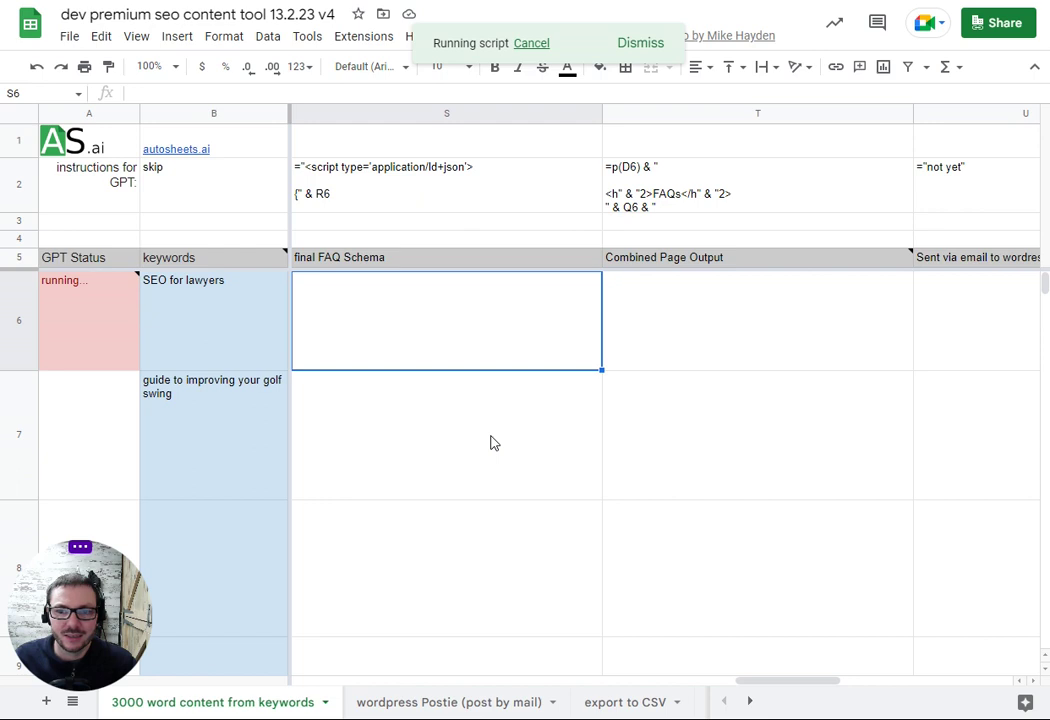
key("Down")
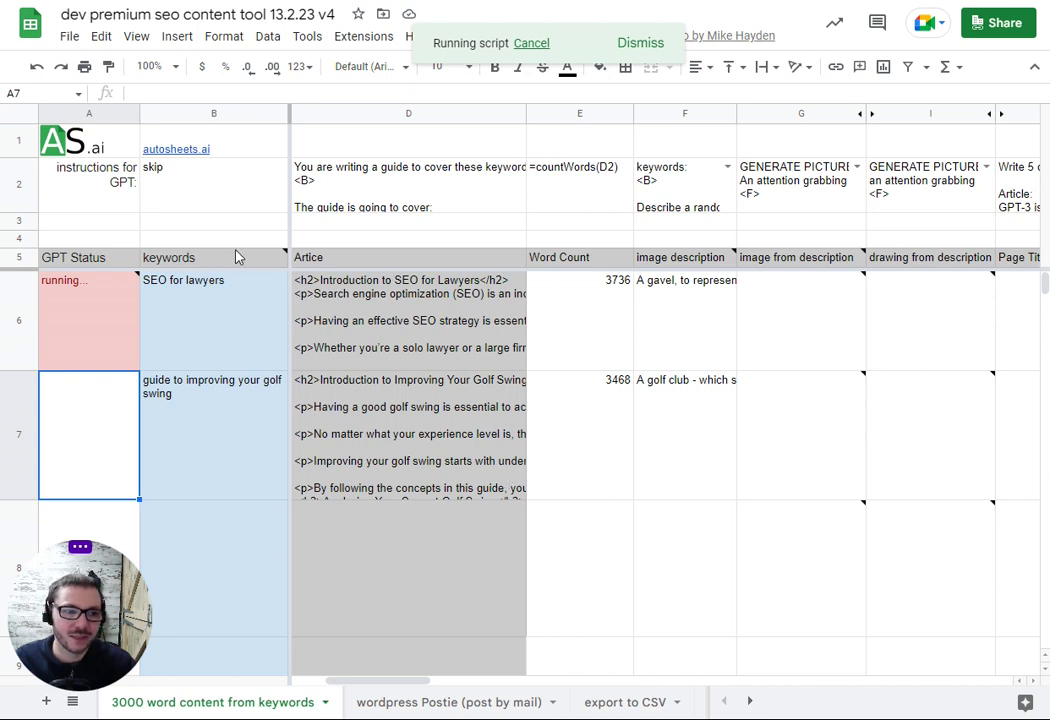
mouse_move(266, 256)
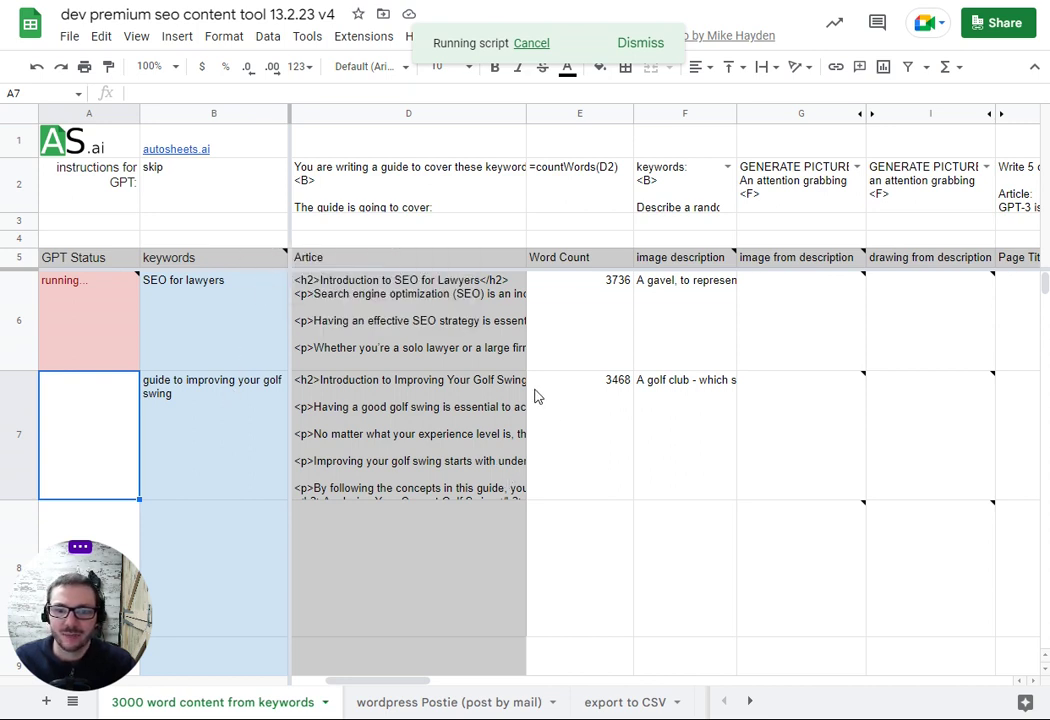
left_click_drag(382, 680, 404, 680)
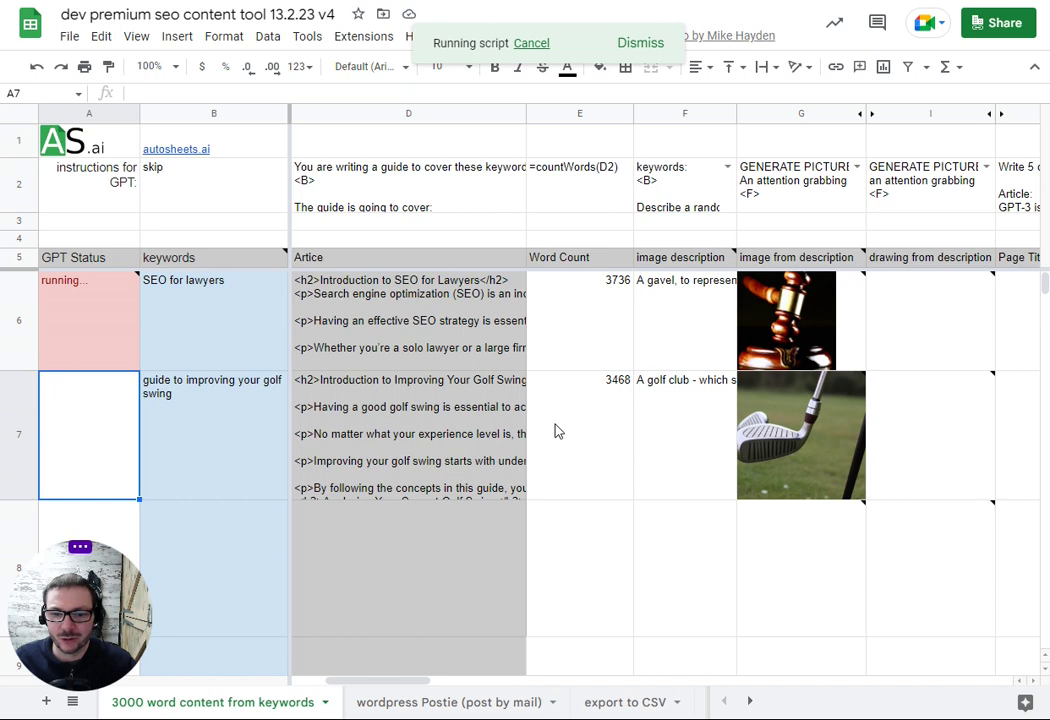
- Inspect row 7's golf word count, image description, image formula and drawing cell
mouse_move(840, 320)
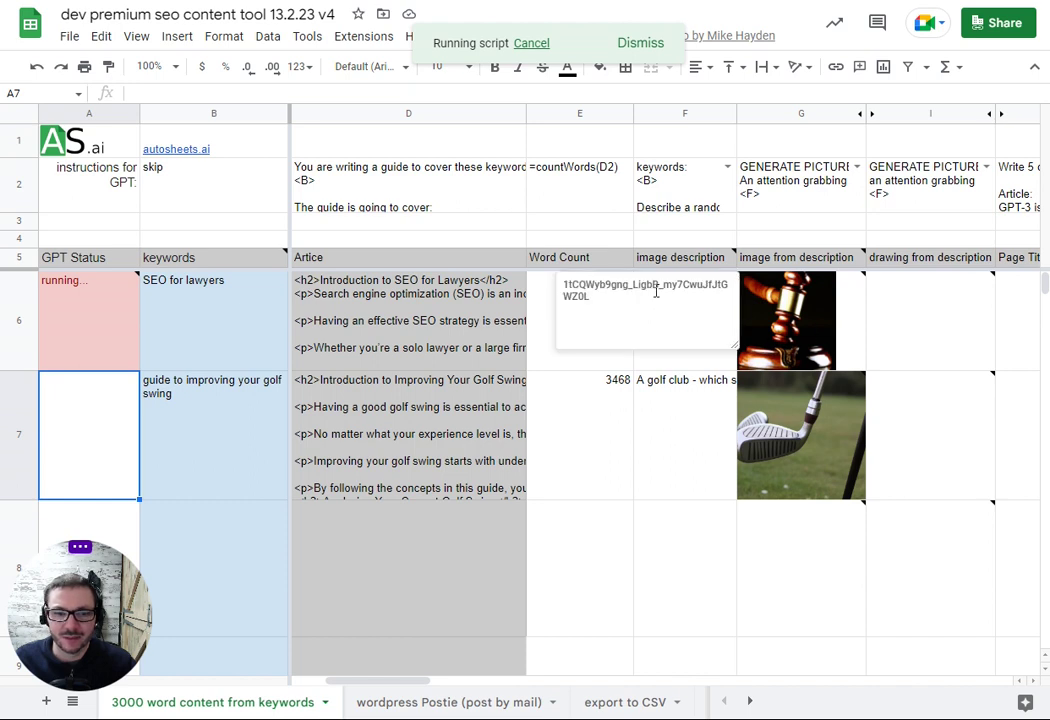
triple_click(593, 293)
left_click(598, 398)
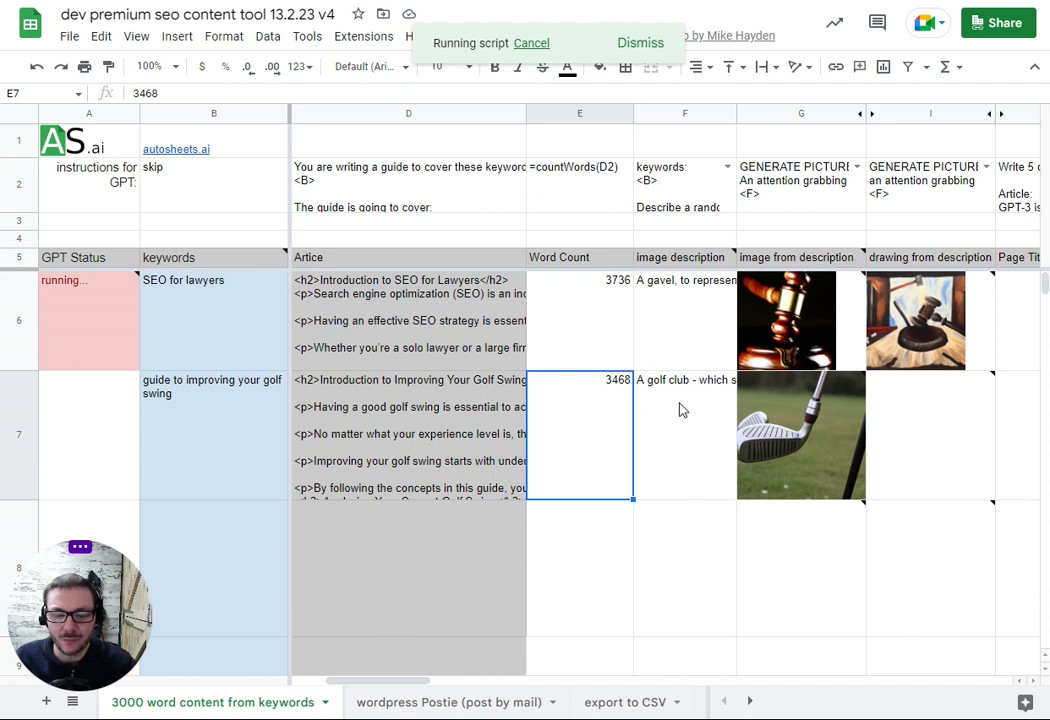
left_click(681, 410)
key("Right")
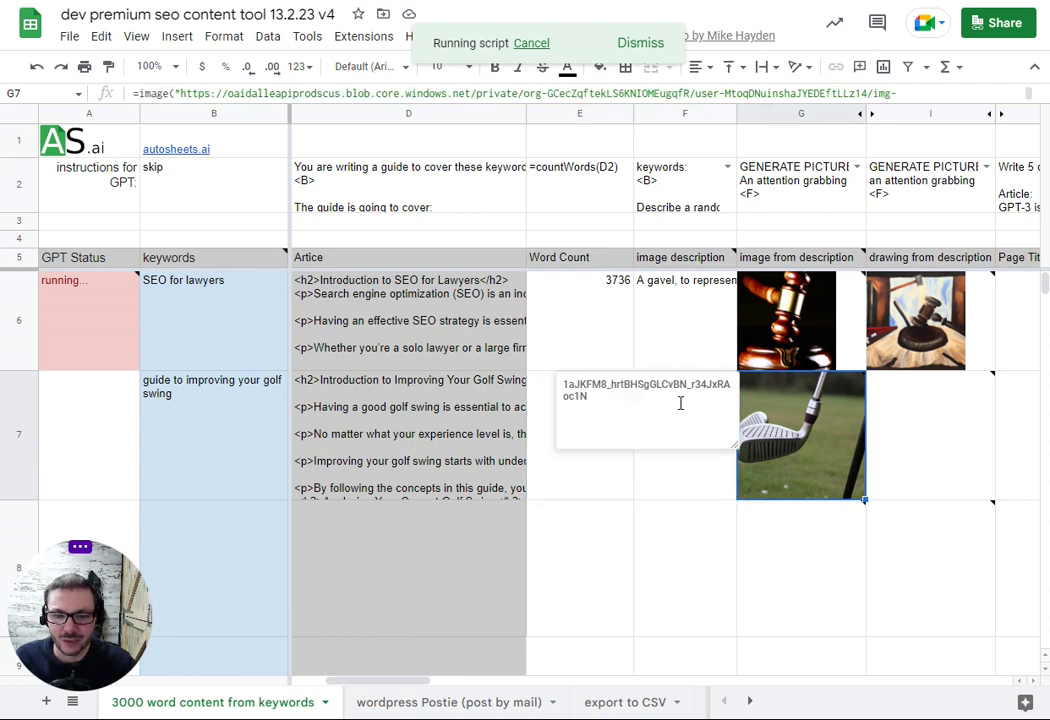
key("Right")
key("Left")
key("Left")
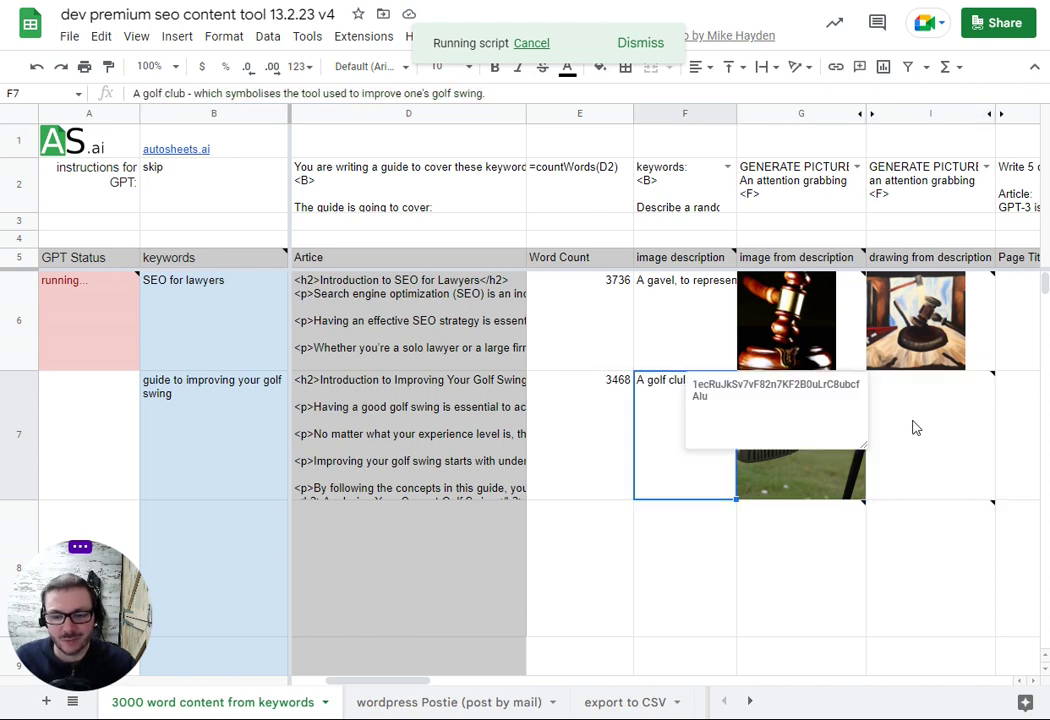
- Recheck the golf article's word count and cancel the running content script
left_click(730, 517)
mouse_move(765, 430)
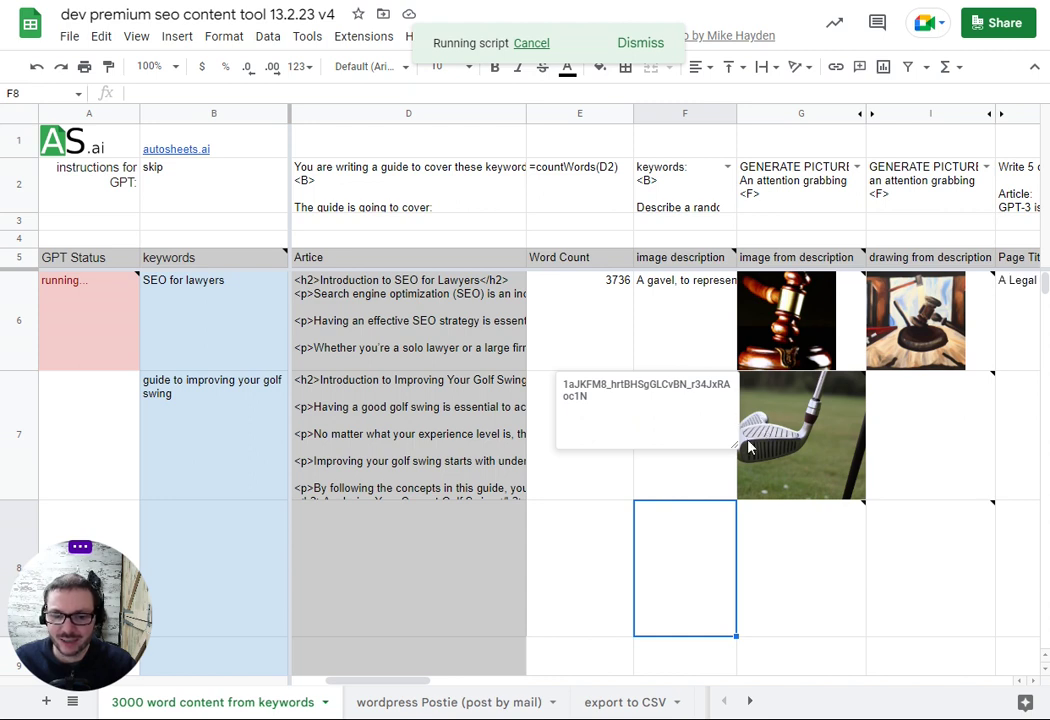
left_click(612, 480)
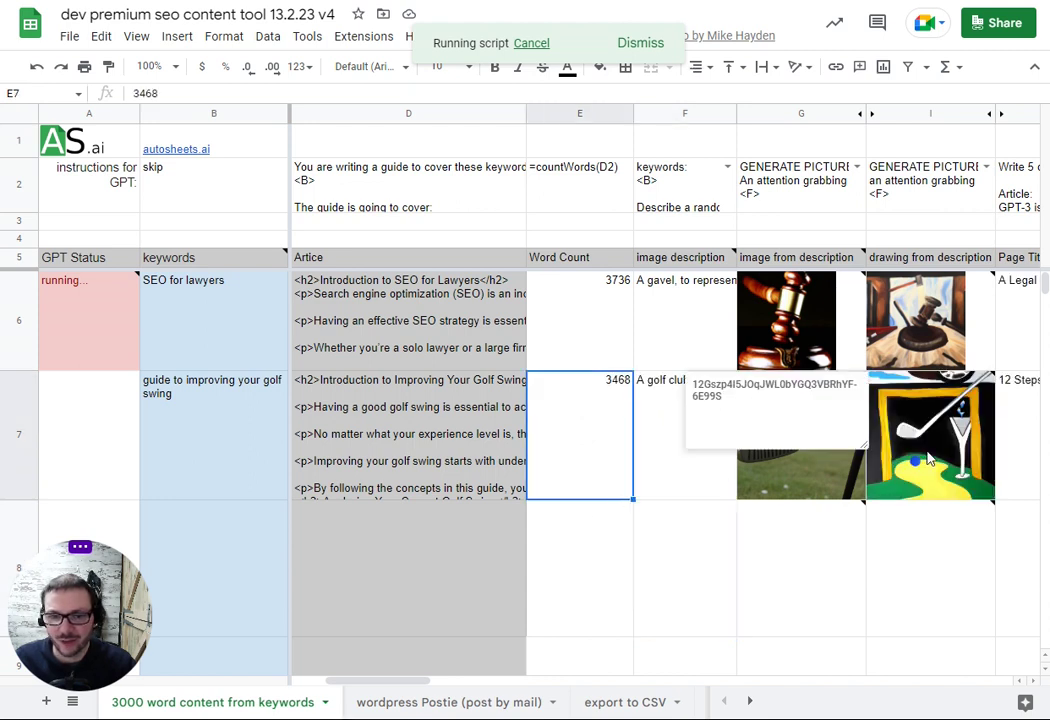
left_click(531, 44)
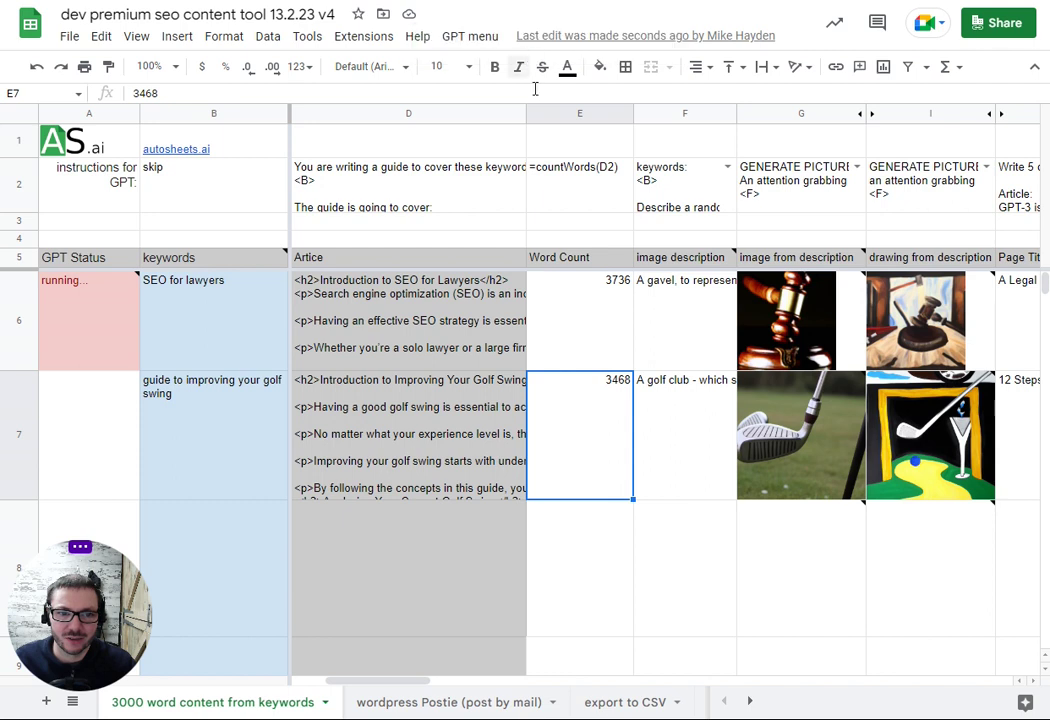
- Clear both generated golf images in G7:H7
left_click(675, 414)
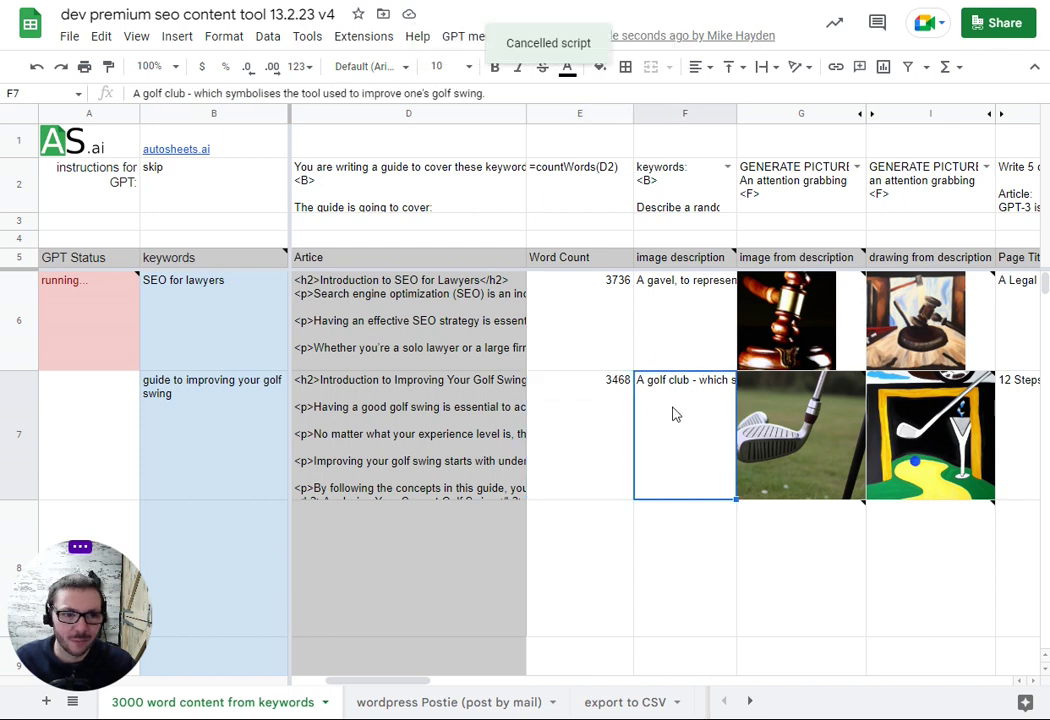
key("Right")
key("shift+Right")
key("Delete")
- Run the GPT '3,000 word content' generation again
left_click(673, 410)
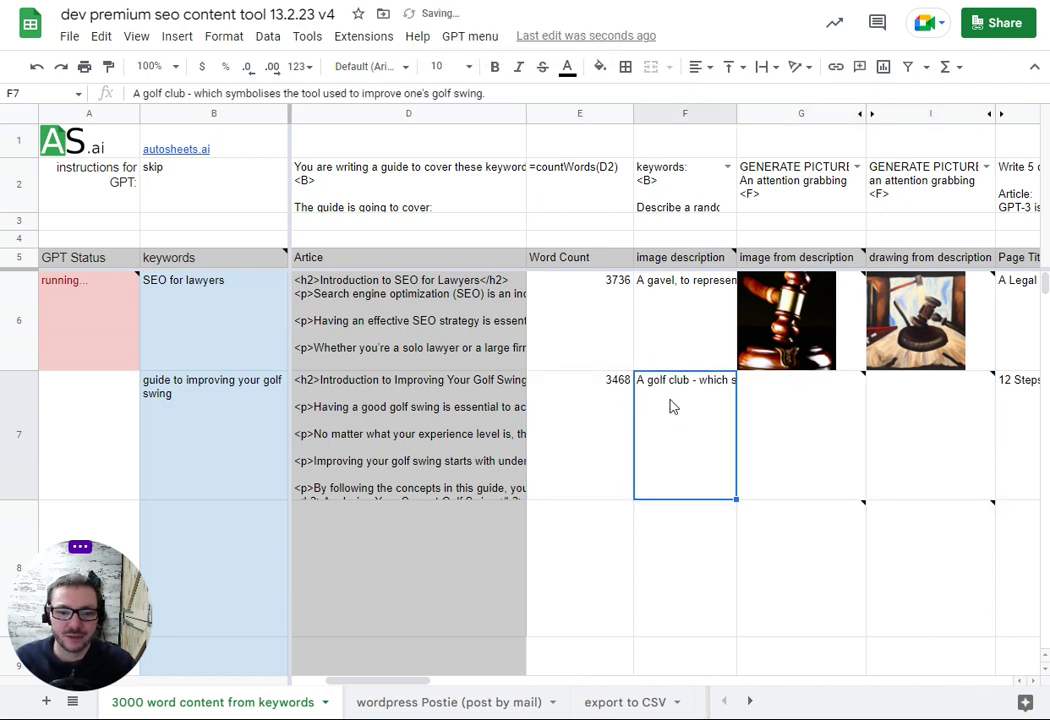
left_click(476, 38)
left_click(492, 65)
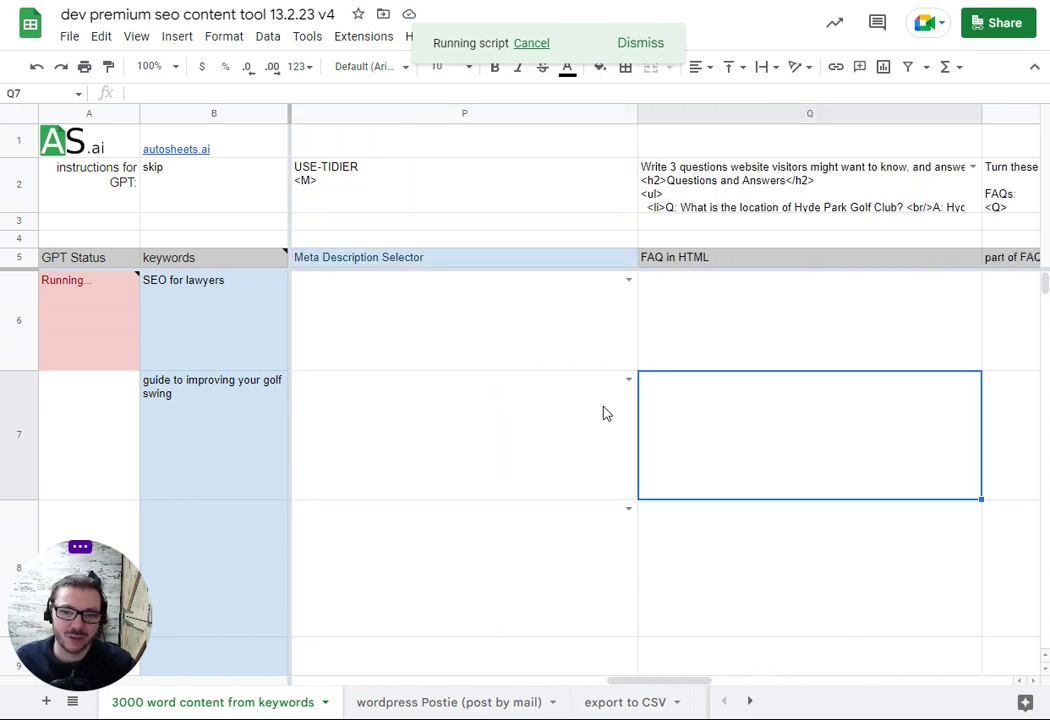
double_click(970, 169)
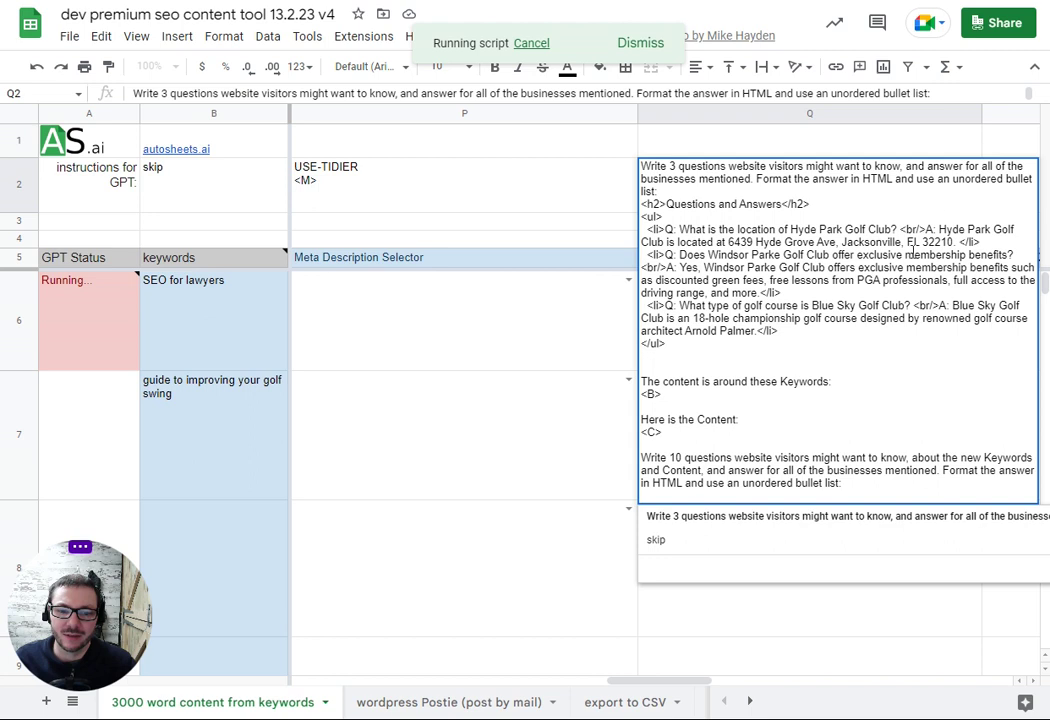
left_click(668, 552)
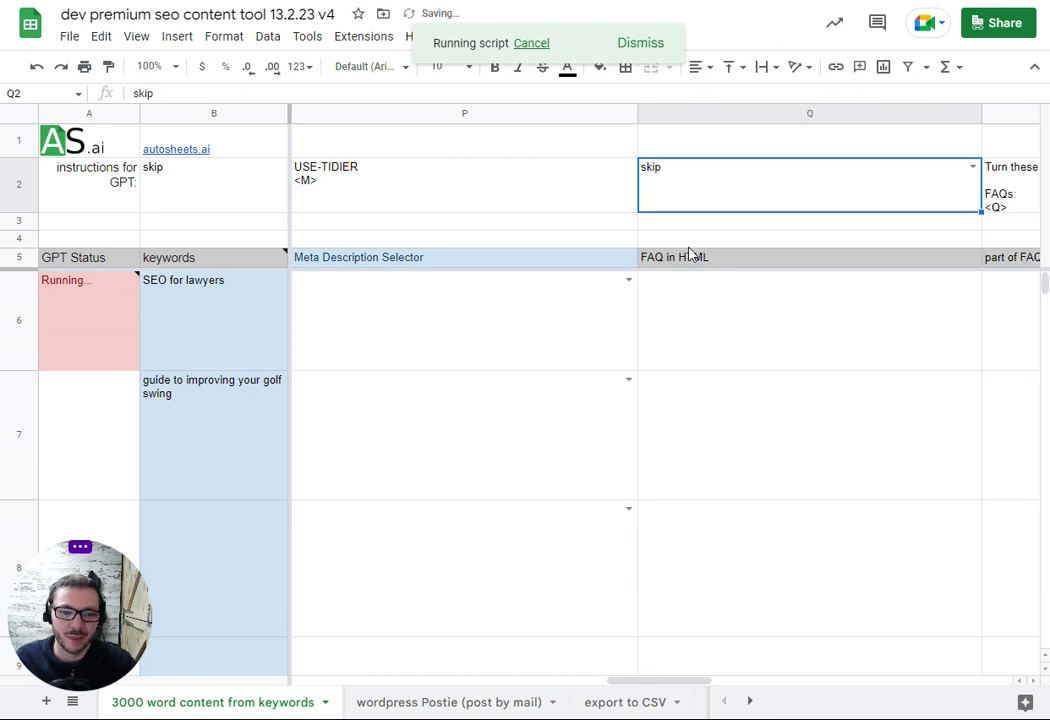
left_click(972, 169)
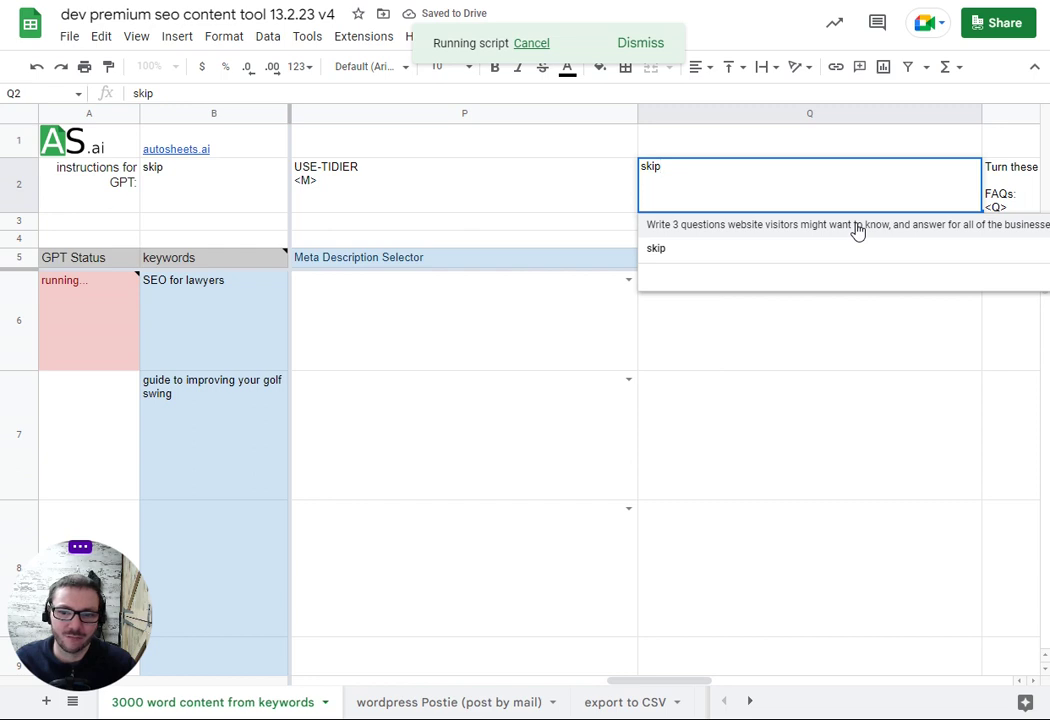
left_click(766, 230)
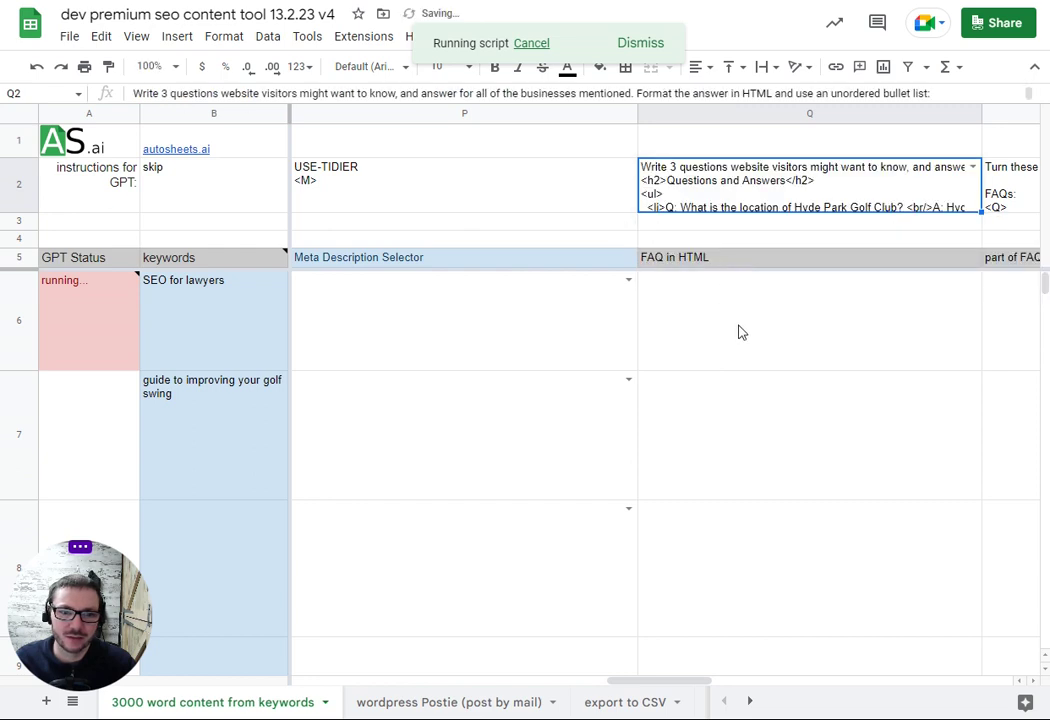
left_click(742, 336)
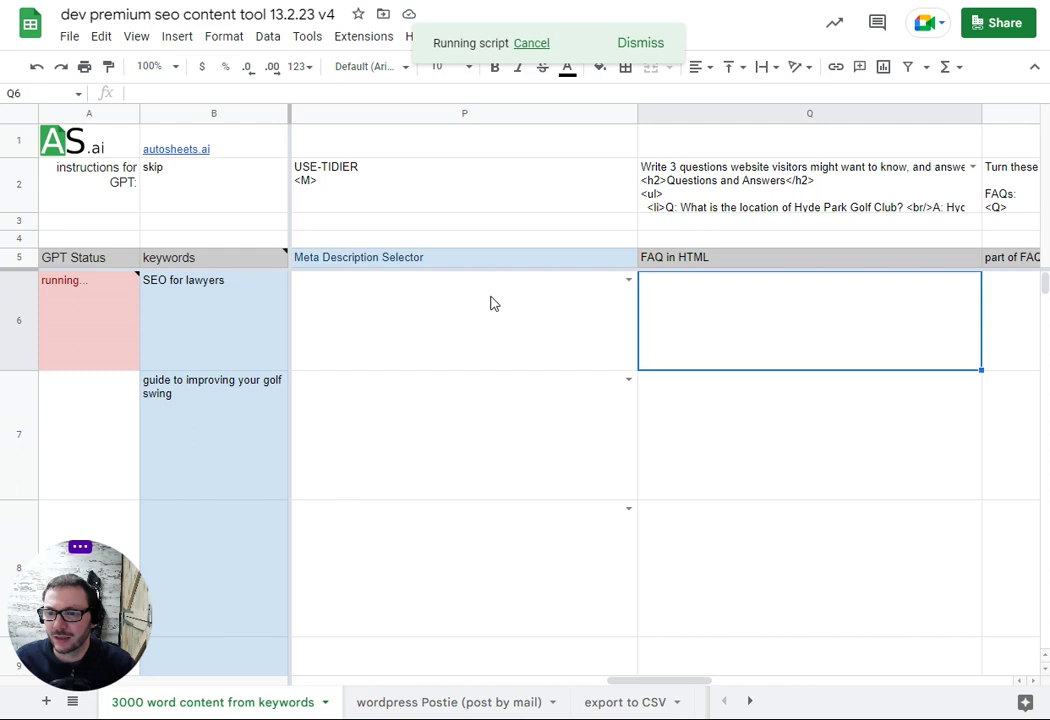
double_click(703, 172)
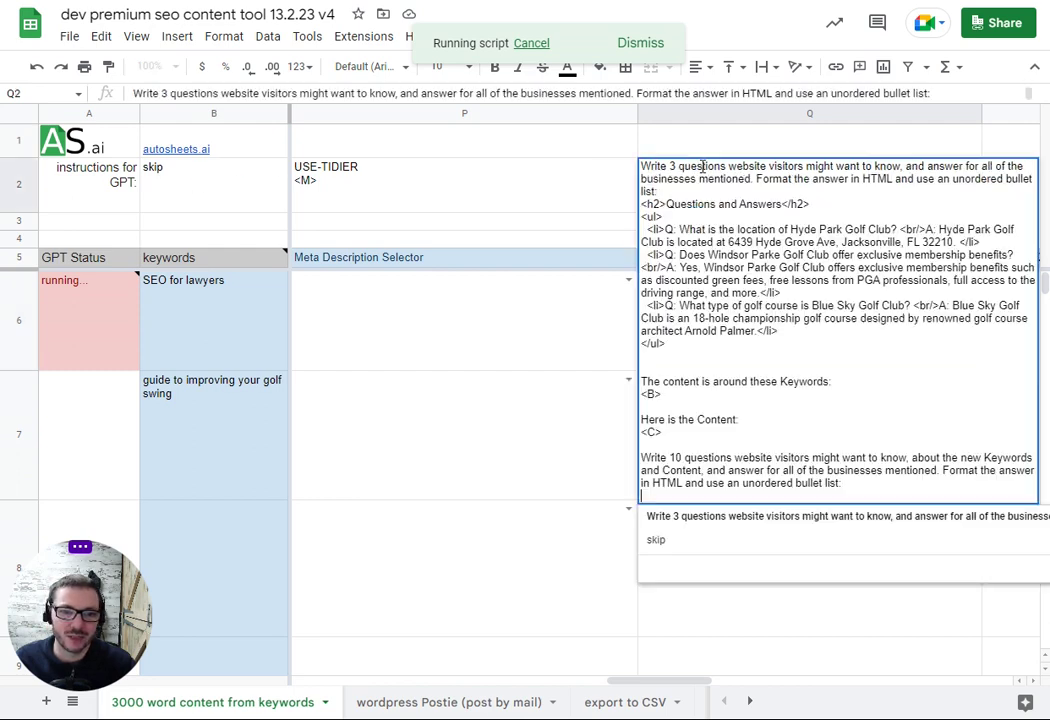
left_click(575, 225)
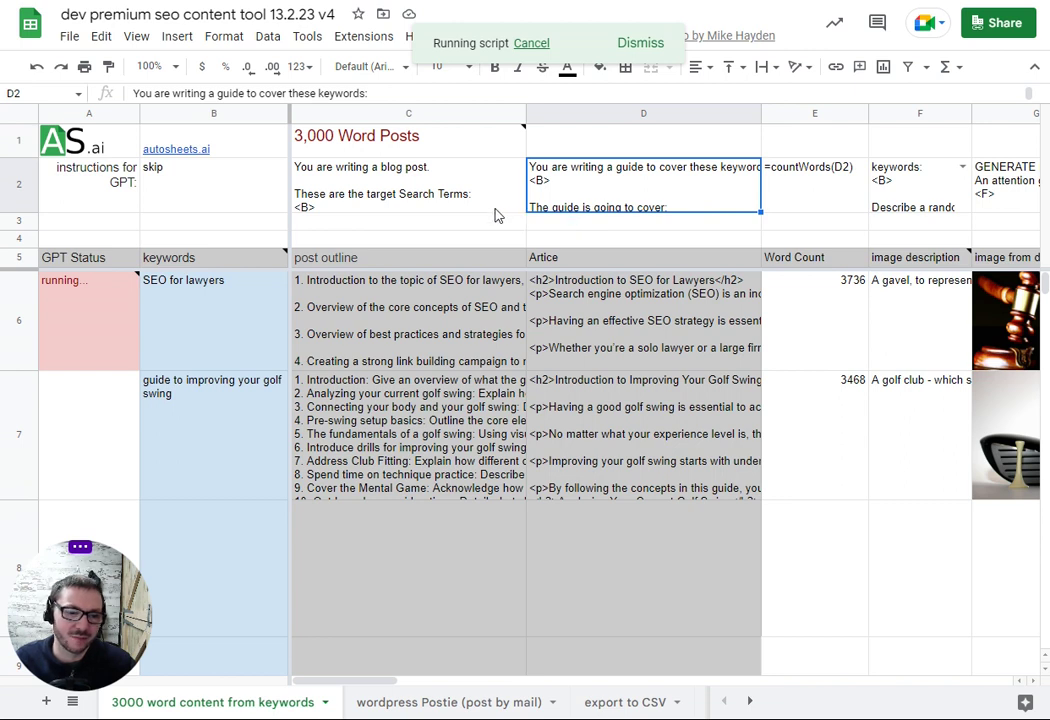
- Add a colon to the end of C2's outline prompt after 'satisfies the Target Search Terms'
double_click(444, 180)
type(":")
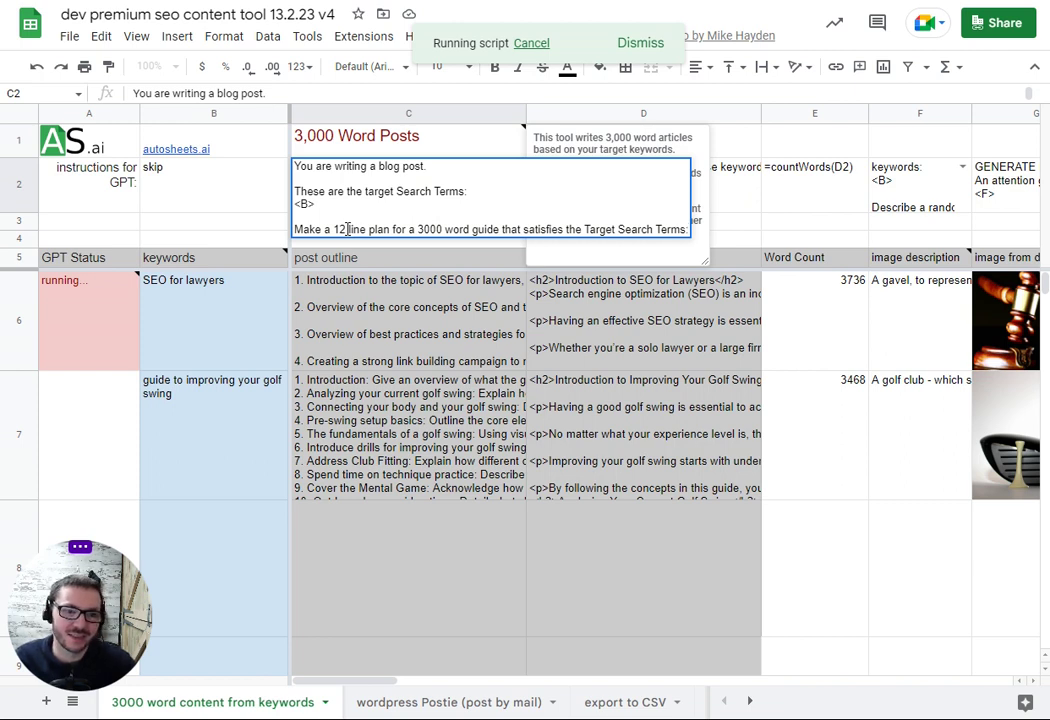
left_click(250, 195)
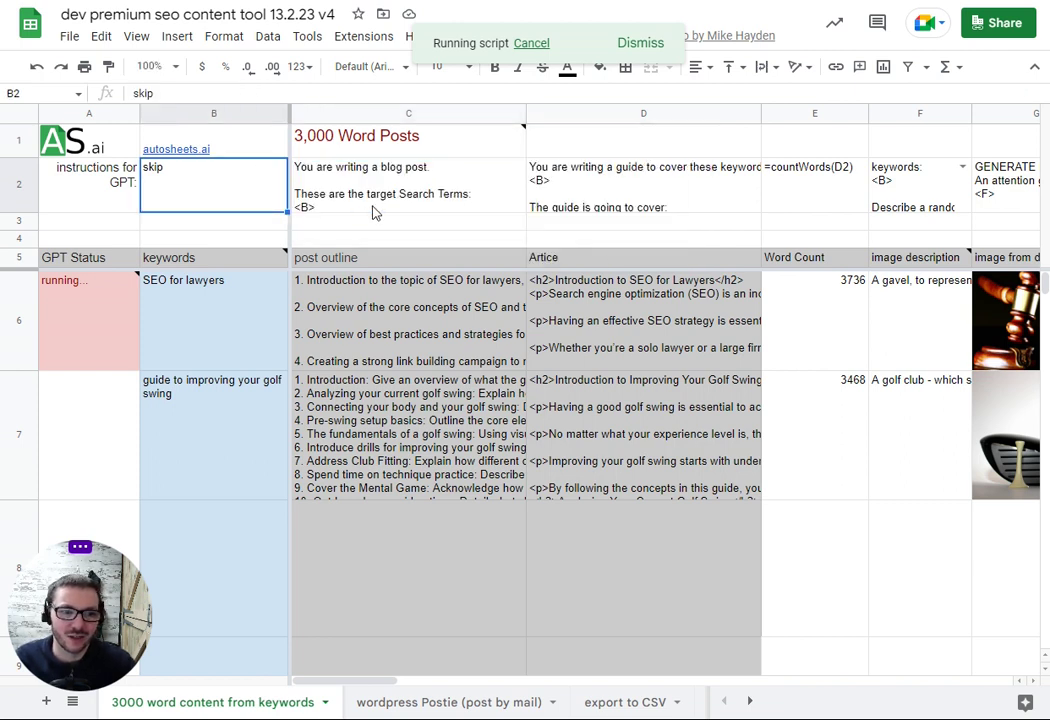
left_click(415, 205)
- Move across the prompt columns down to the lawyers row's URL slug selector
key("Right")
key("Right")
key("Right")
key("Right")
key("Right")
key("Right")
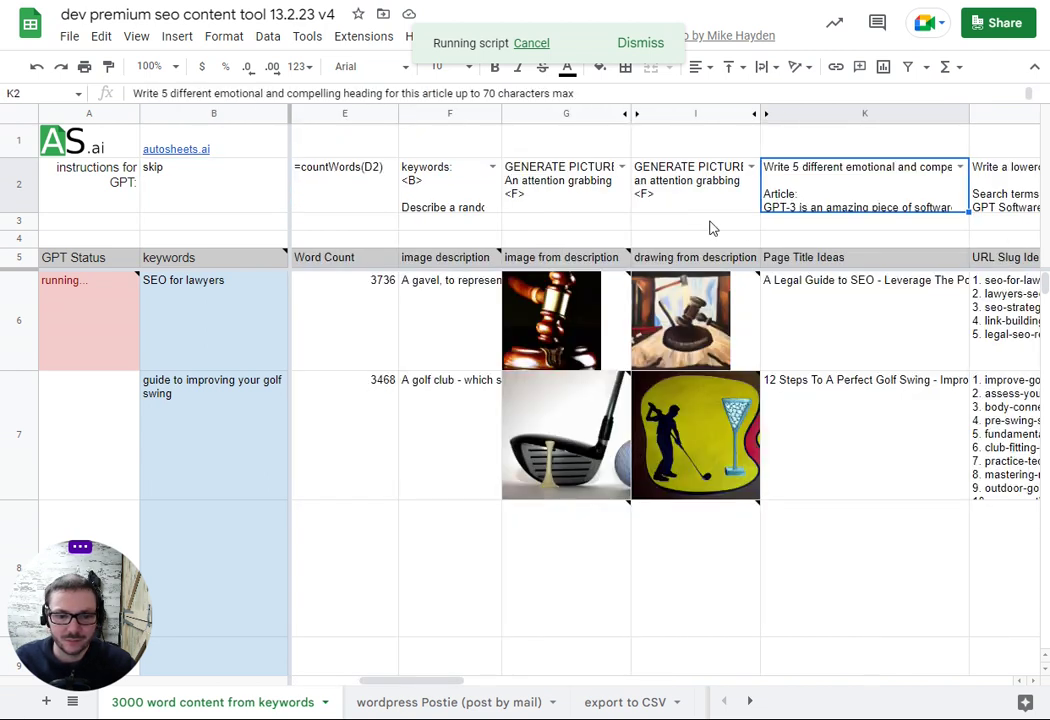
key("Right")
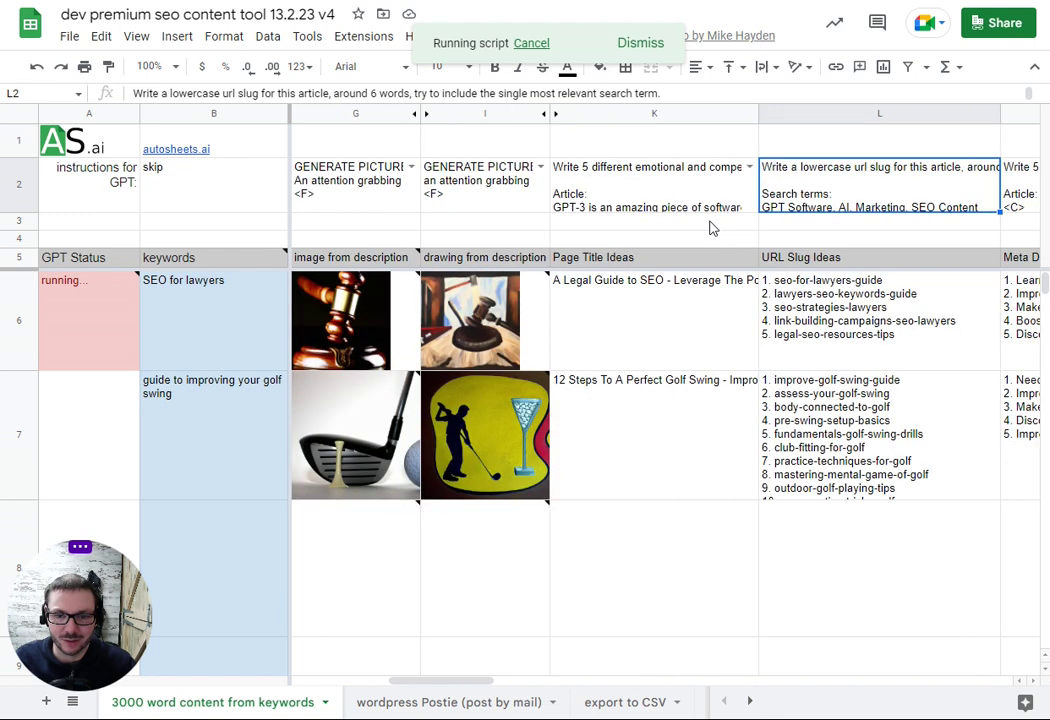
key("Down")
key("Down")
key("Down")
key("Down")
key("Right")
key("Right")
key("Right")
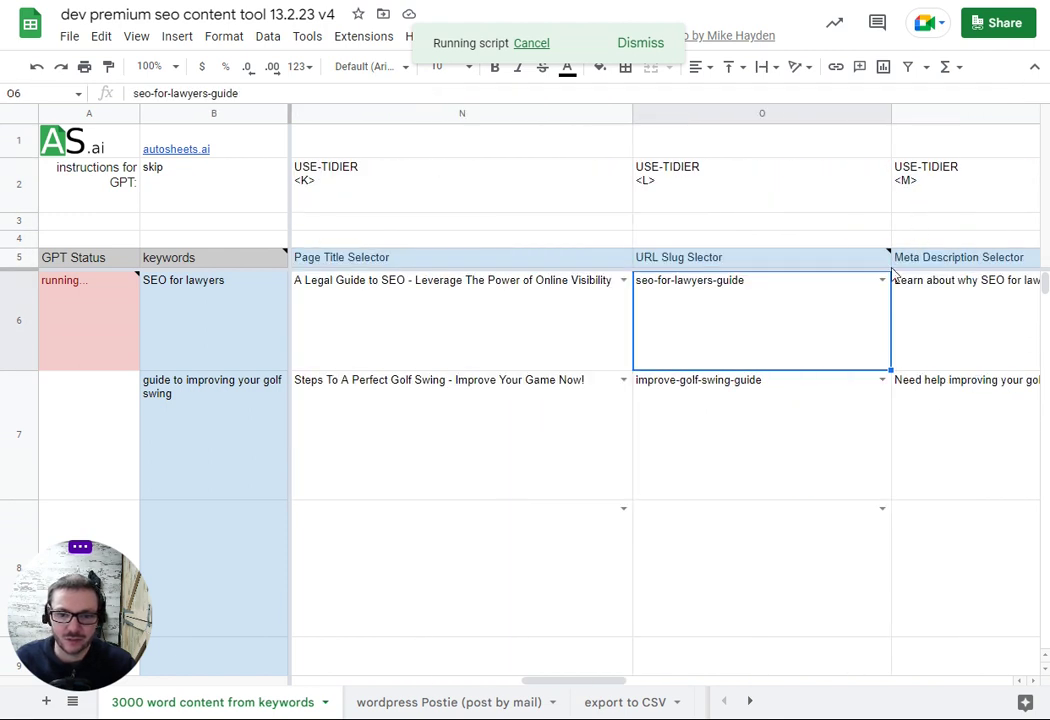
- Choose 'legal-seo-resources-tips' as the lawyers slug, then check the golf slug and FAQ HTML
left_click(882, 280)
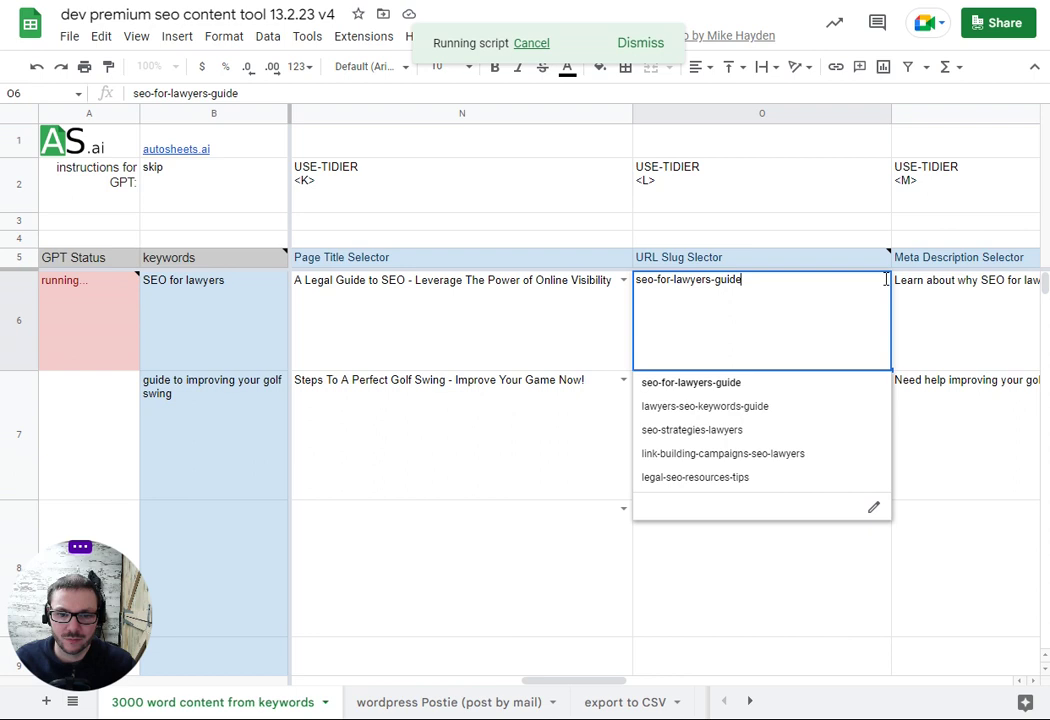
left_click(738, 478)
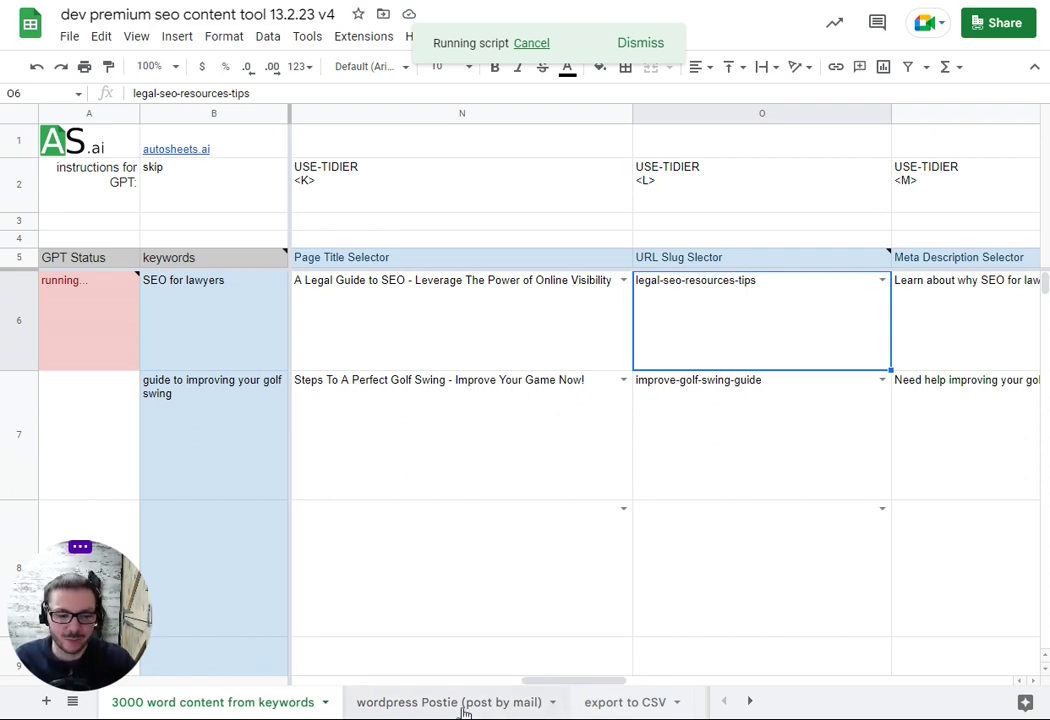
left_click(742, 422)
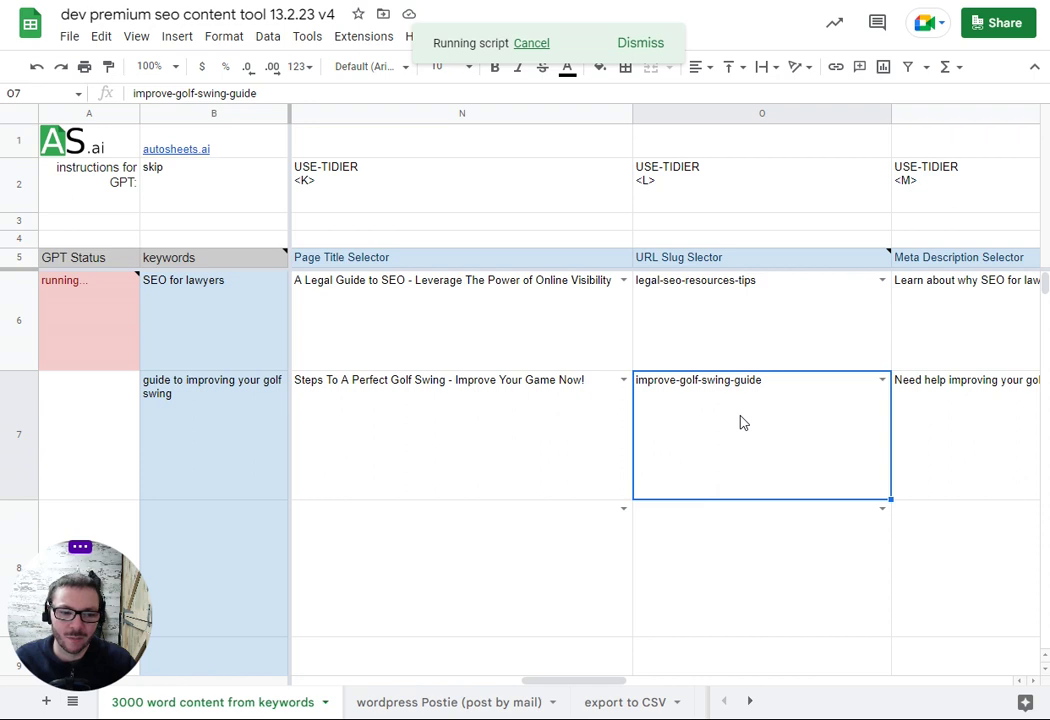
key("Right")
key("Right")
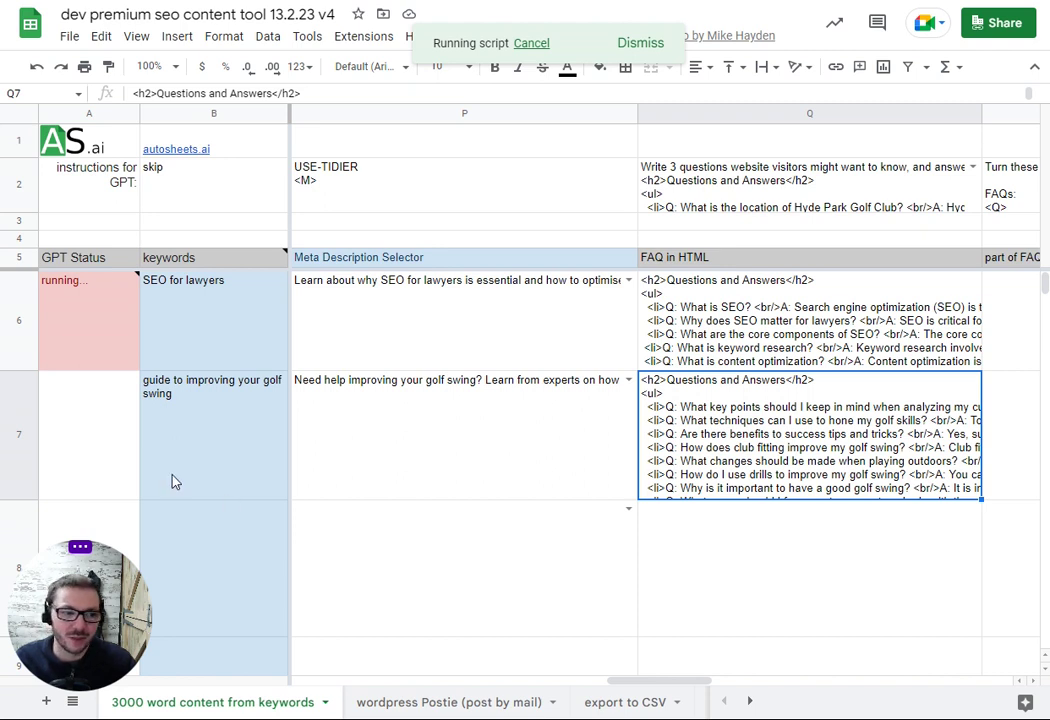
- Review rows 6–7's FAQ schema, Sent via email and image outputs, ending at the lawyers outline
mouse_move(68, 290)
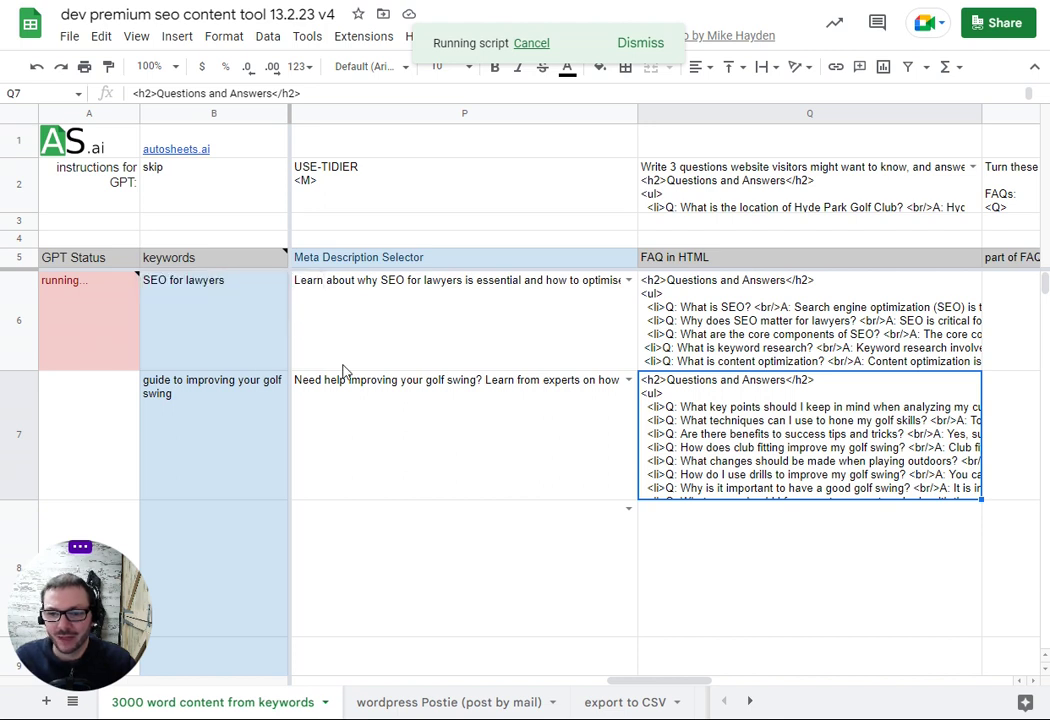
key("Right")
key("Right")
key("Up")
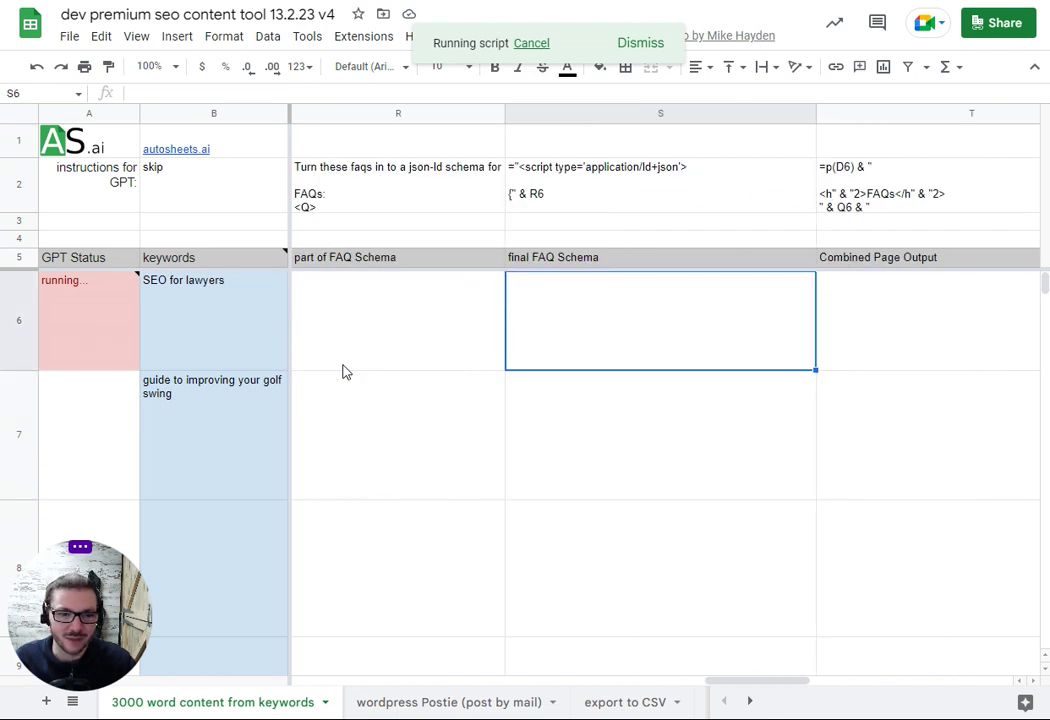
key("Right")
key("Right")
key("Down")
key("Down")
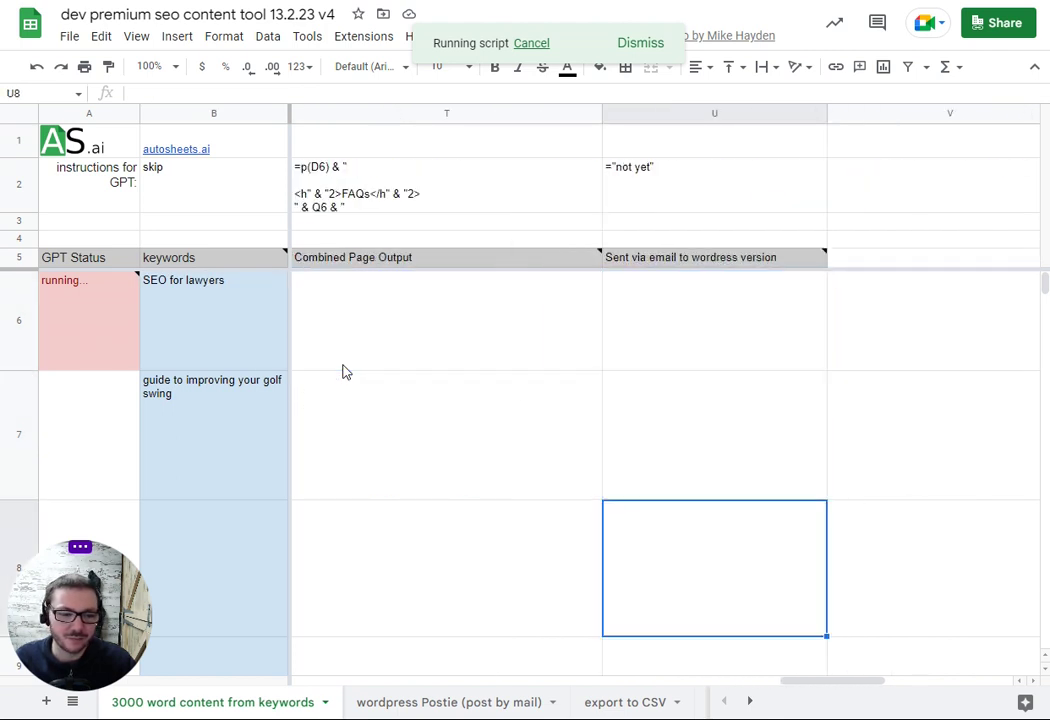
key("Left")
key("Up")
key("Left")
key("Up")
key("Left")
key("Left")
key("Left")
key("Left")
key("Left")
key("Left")
key("Left")
key("Left")
key("Left")
key("Left")
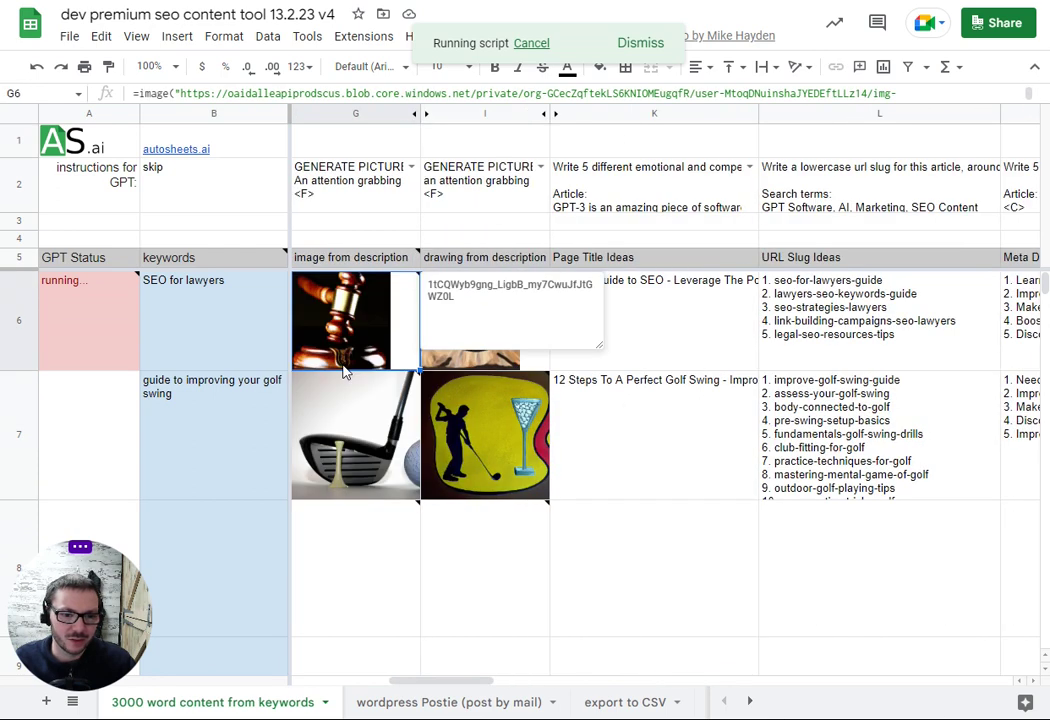
key("Left")
key("Left")
key("Left")
key("Left")
key("Left")
key("Left")
key("Right")
key("Right")
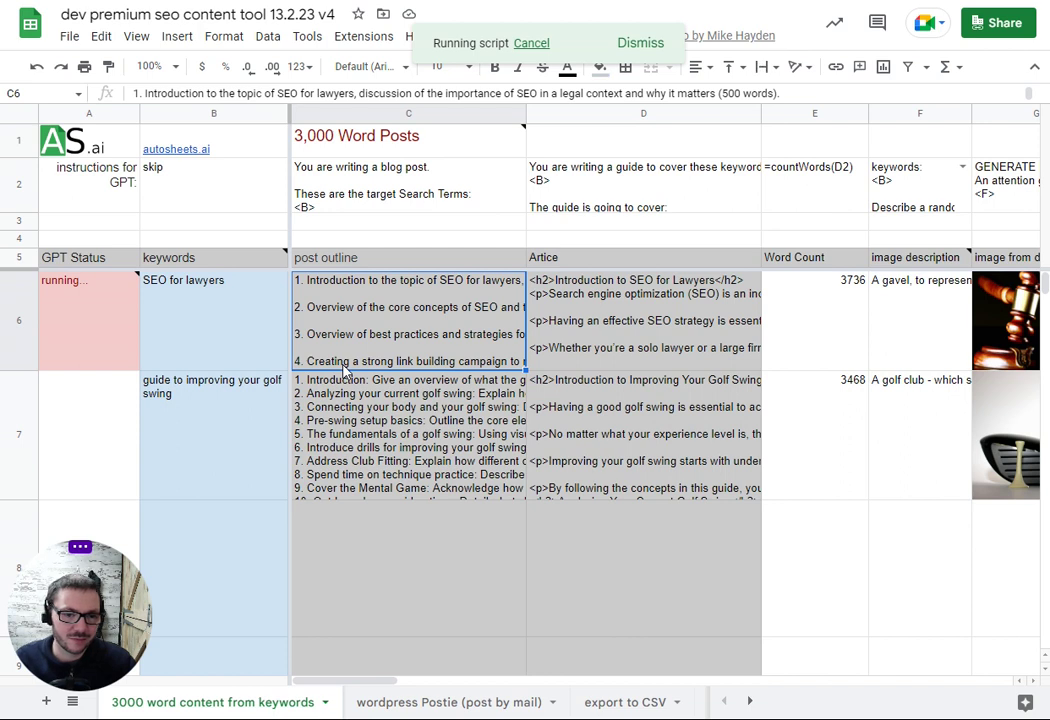
- Read D6's lawyers article from the SEO introduction through to the conclusion, then close it
double_click(556, 280)
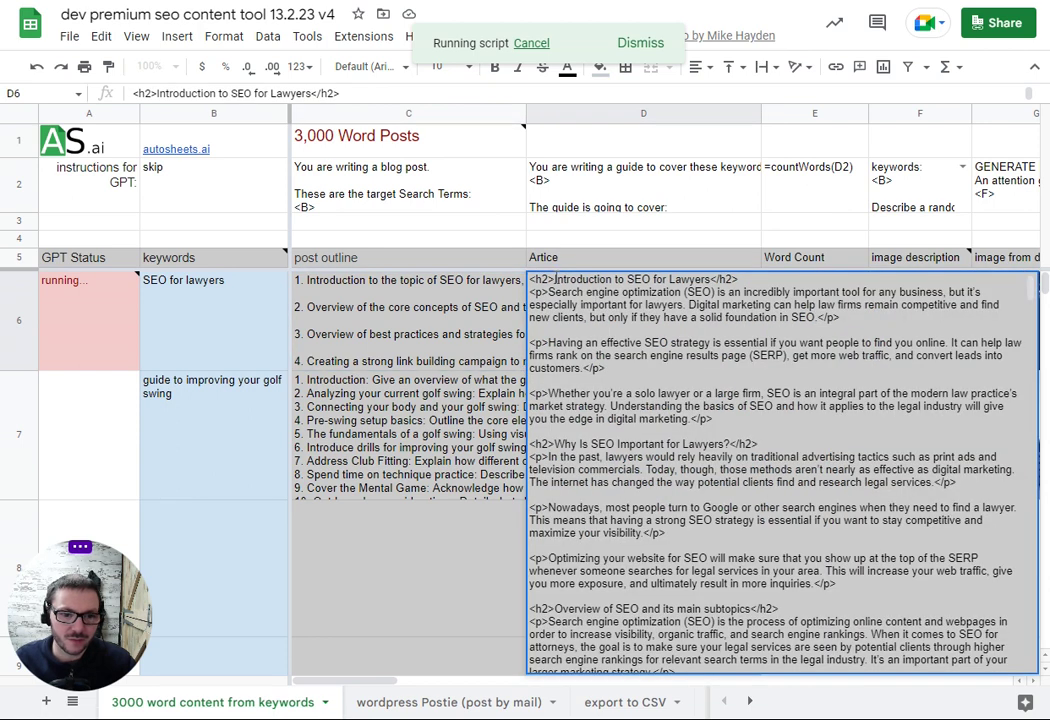
scroll(633, 500, "down", 2)
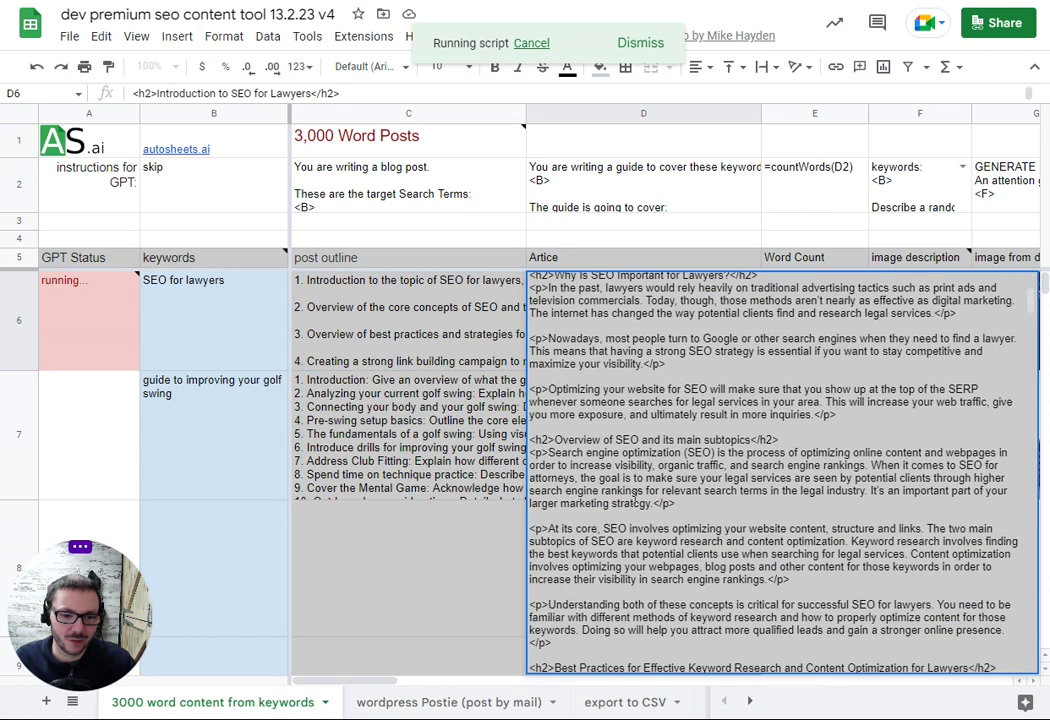
scroll(633, 500, "down", 4)
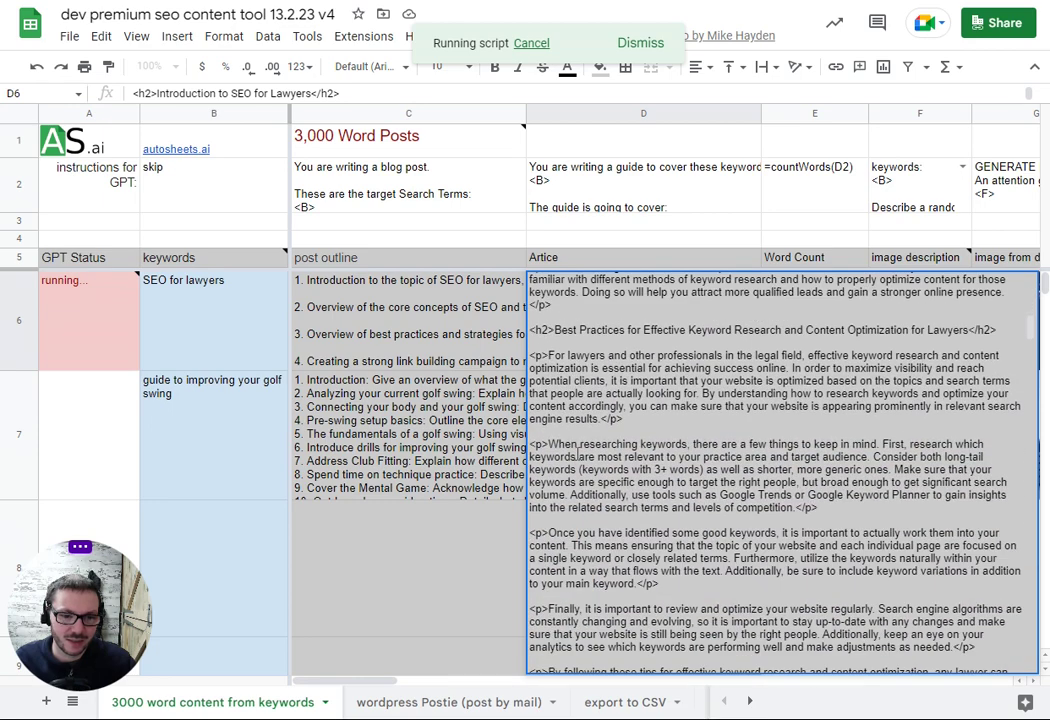
scroll(578, 455, "down", 8)
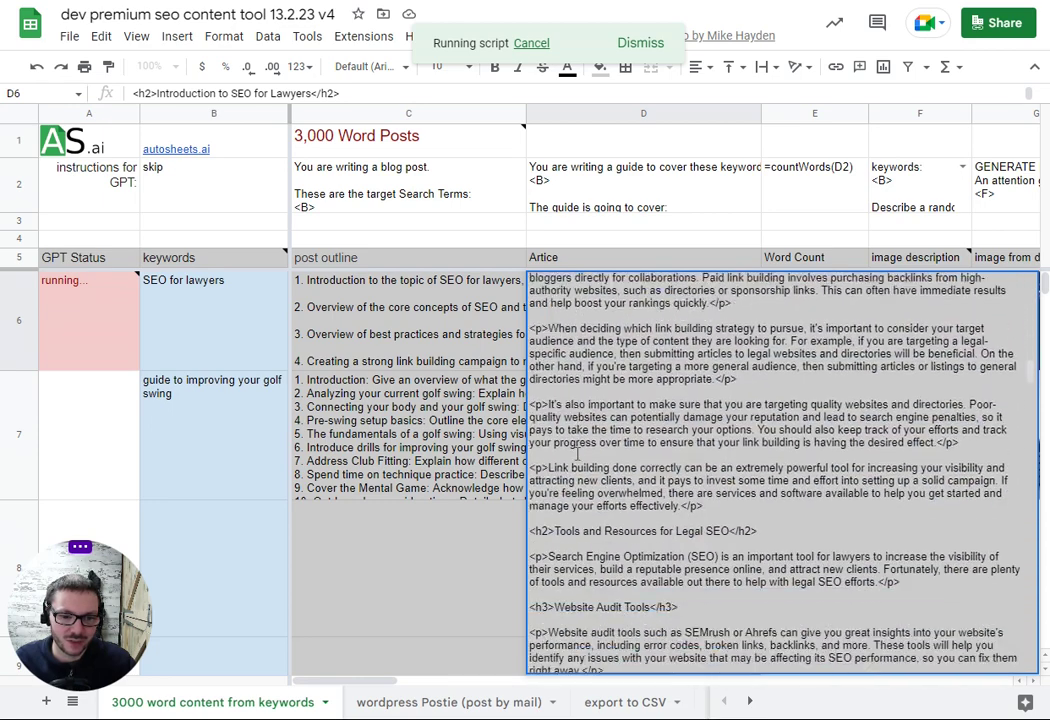
scroll(578, 455, "down", 3)
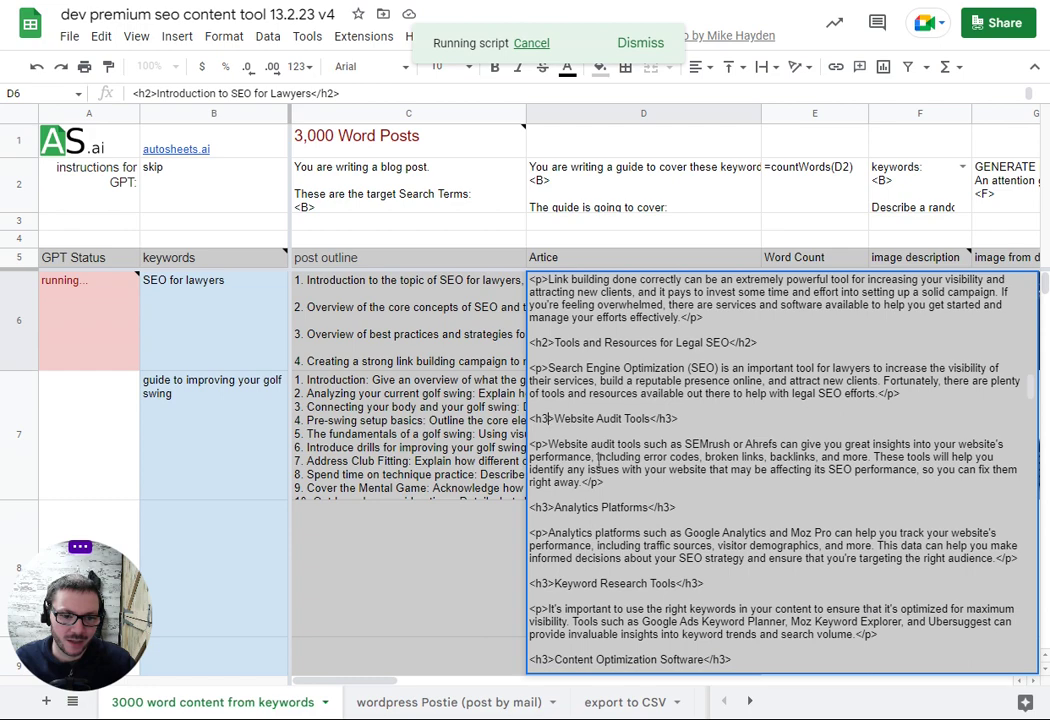
scroll(660, 497, "down", 4)
scroll(660, 497, "down", 7)
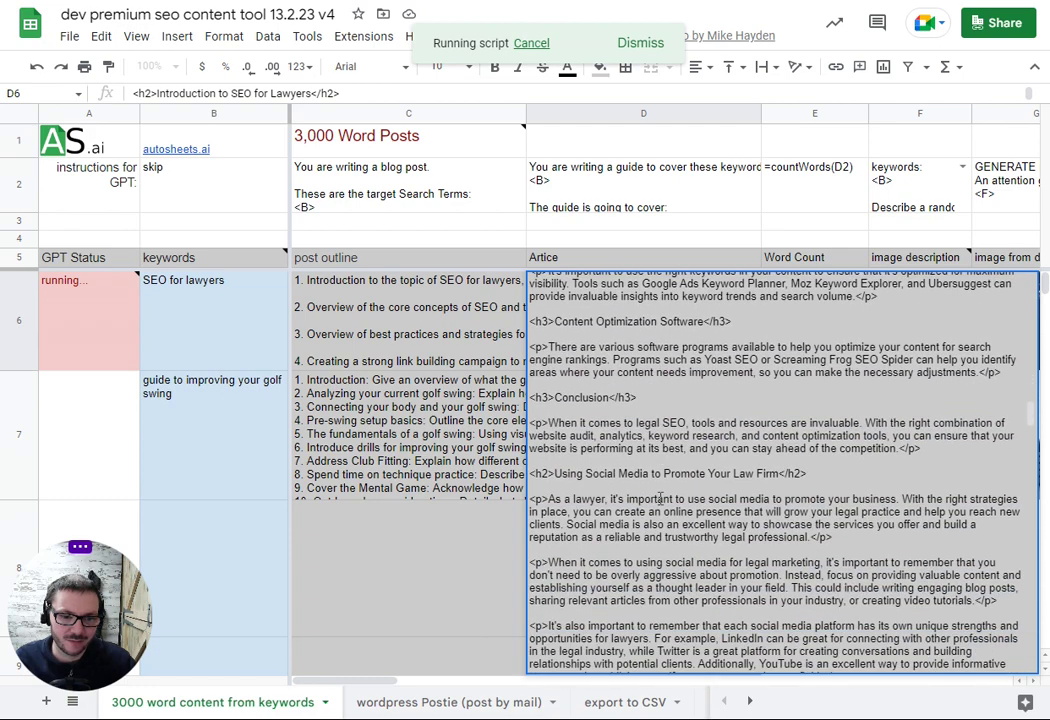
scroll(660, 497, "down", 10)
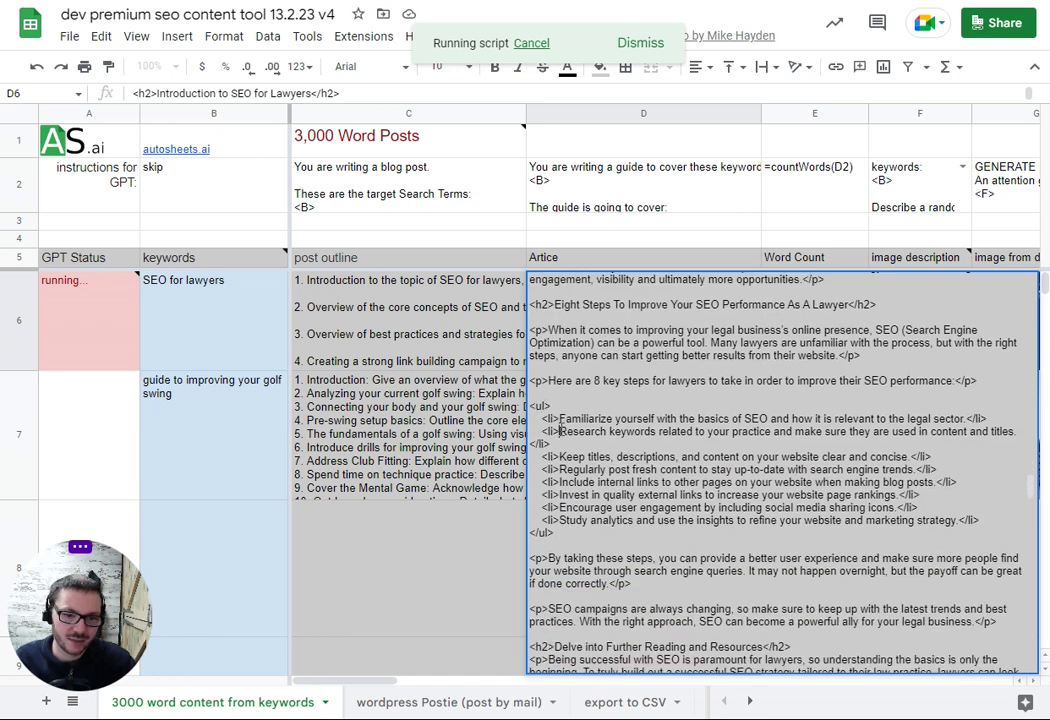
scroll(622, 521, "down", 6)
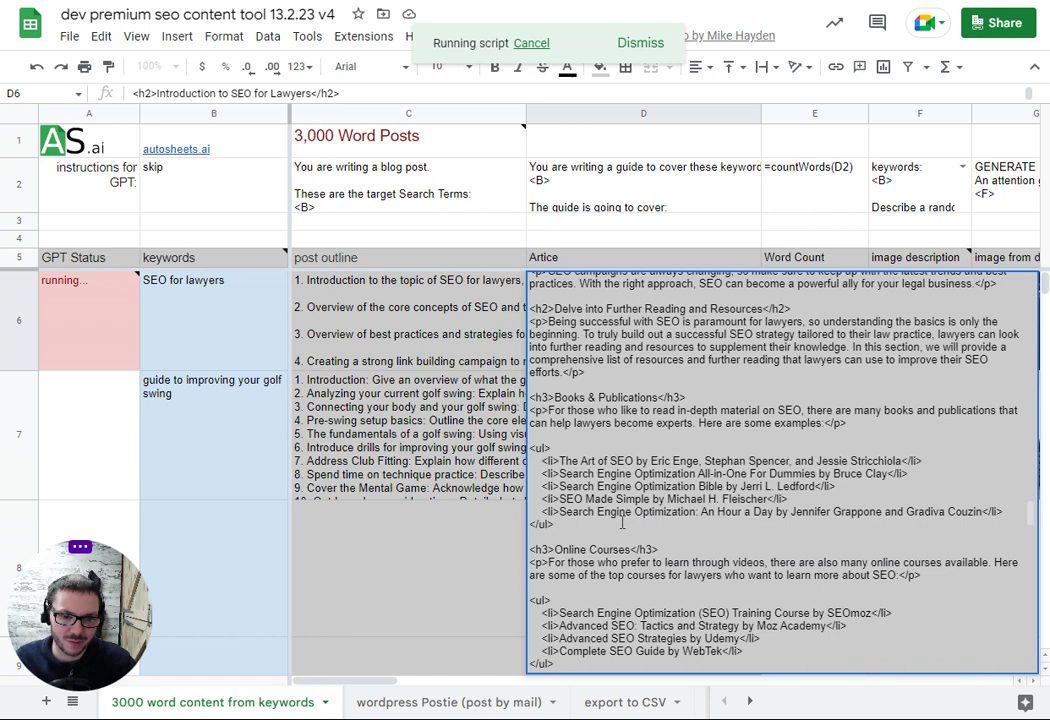
scroll(622, 521, "down", 7)
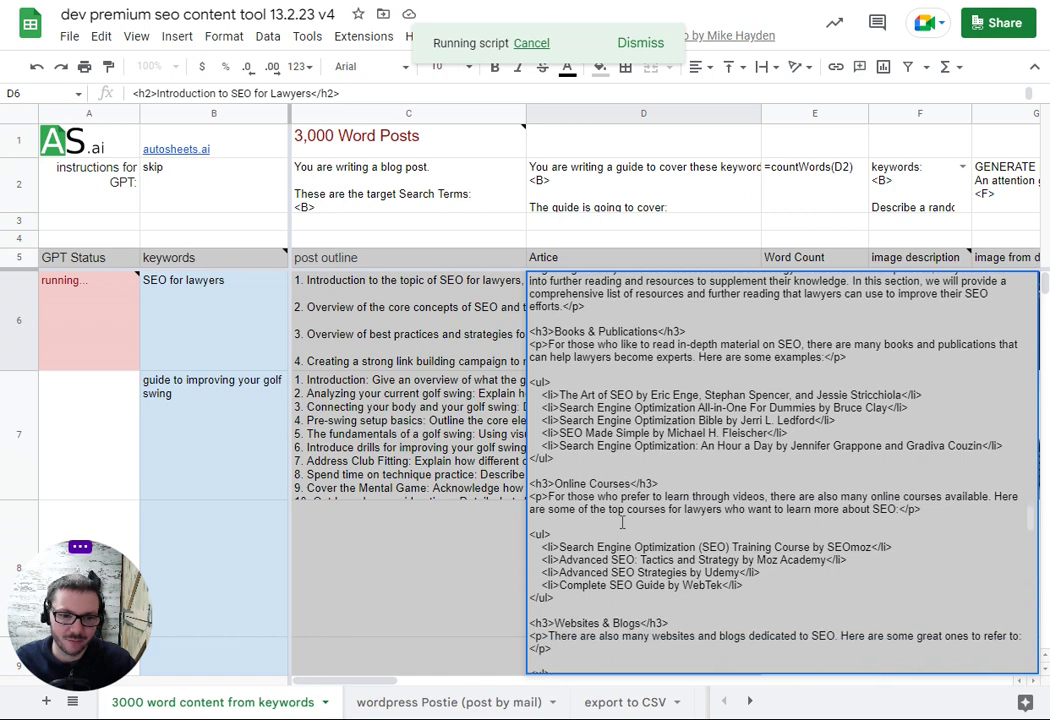
scroll(622, 521, "down", 15)
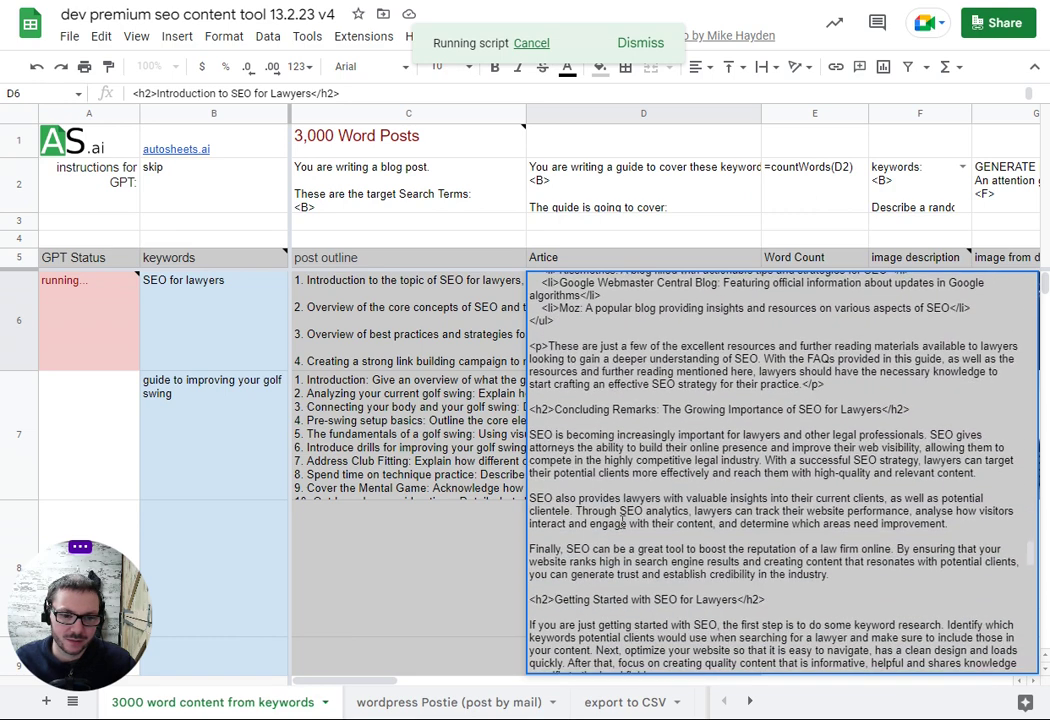
scroll(622, 521, "down", 8)
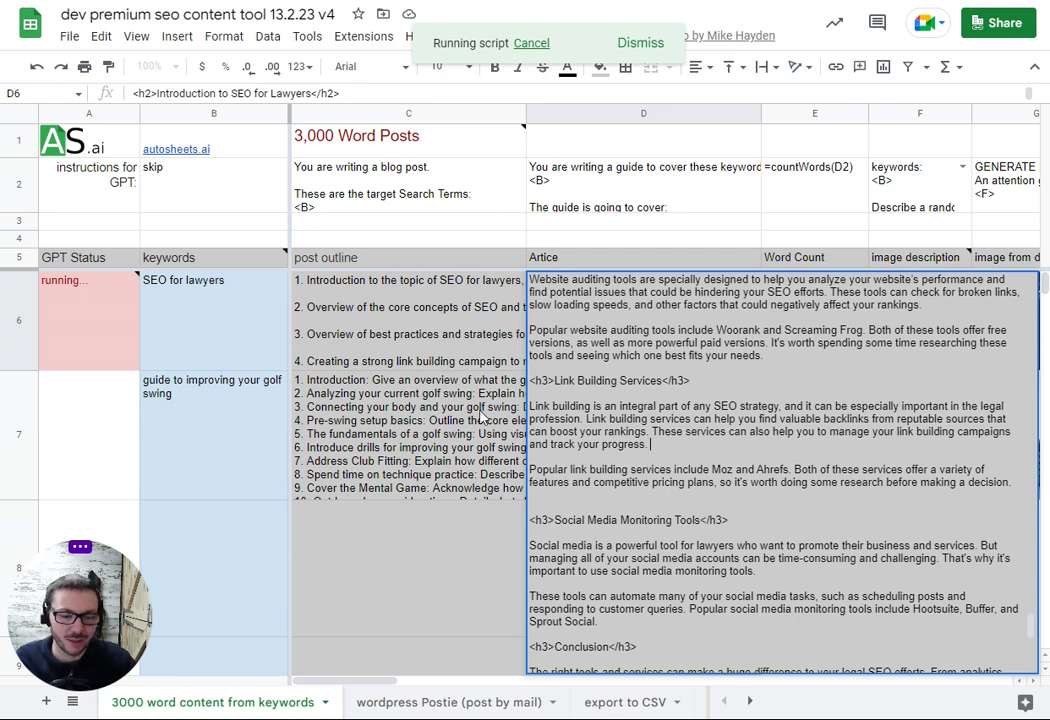
left_click(518, 412)
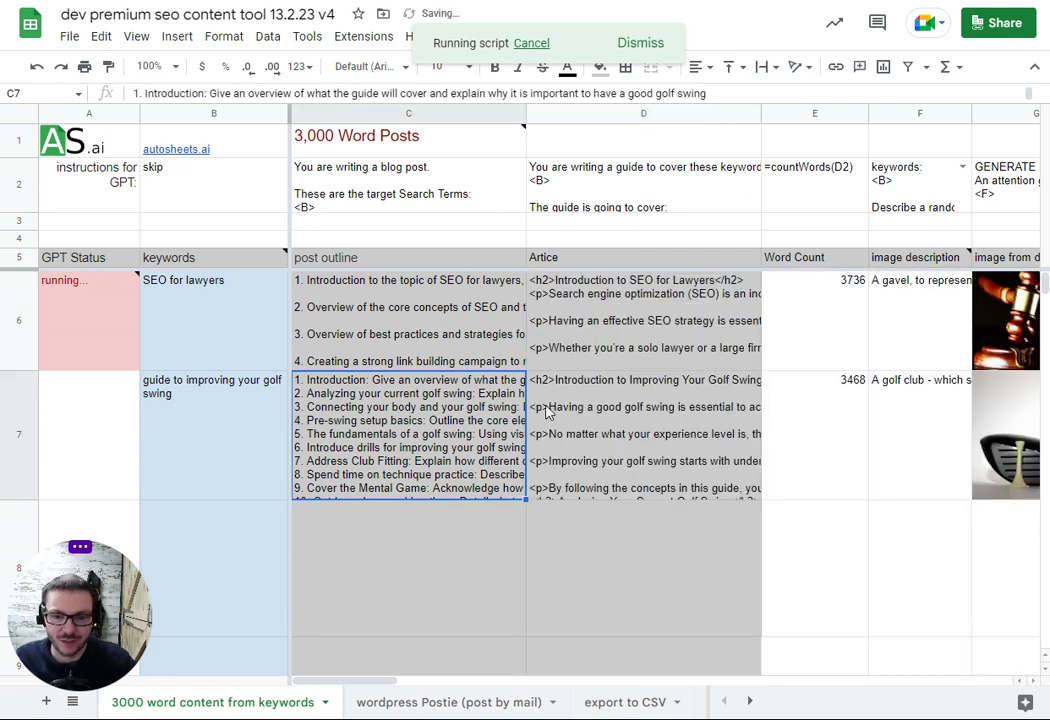
- Step along row 7 through the golf row's generated image, page title, slug, FAQ schema and combined page output
key("Right")
key("Right")
key("Right")
key("Right")
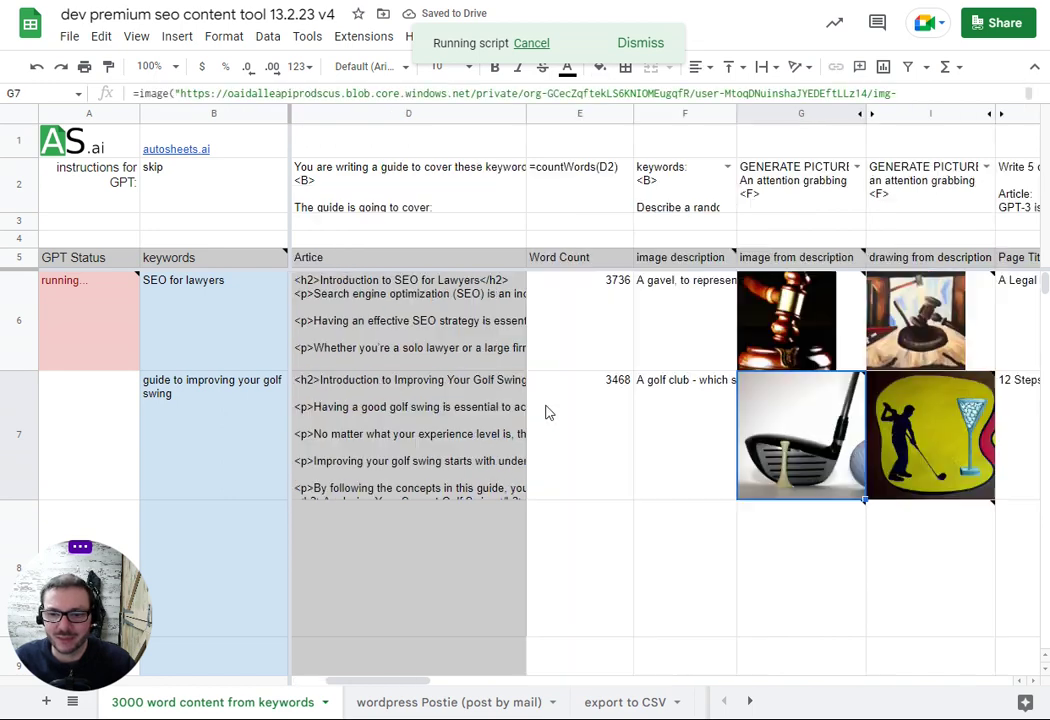
key("Right")
key("Right")
key("Right")
key("Right")
key("Right")
key("Right")
key("Right")
key("Right")
key("Right")
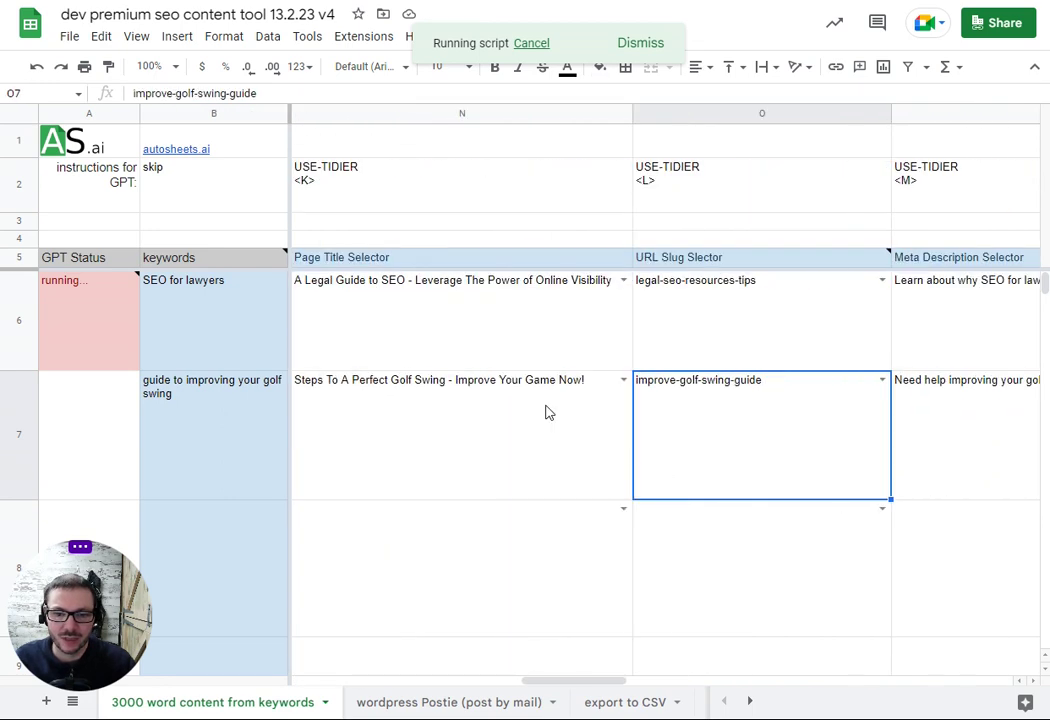
key("Right")
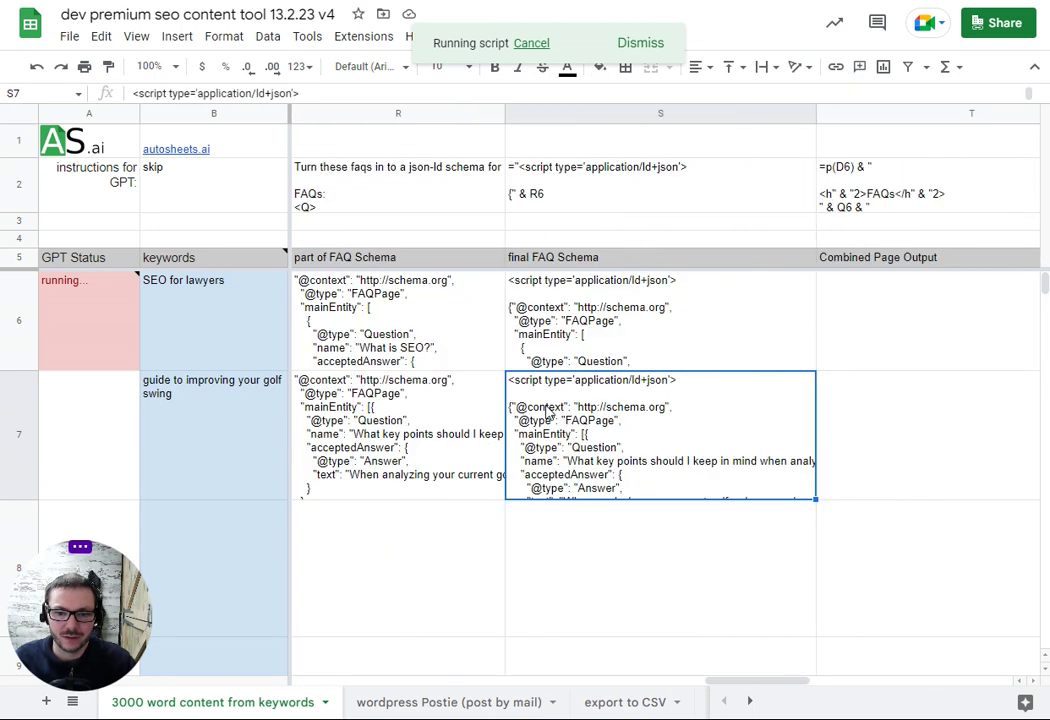
key("Right")
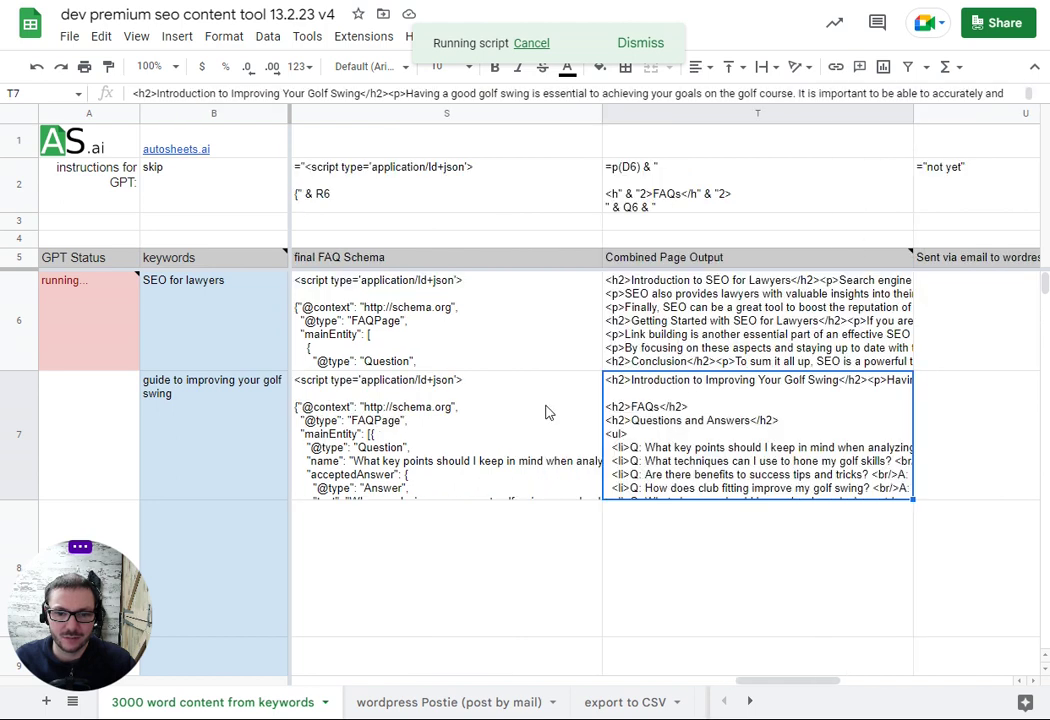
key("Right")
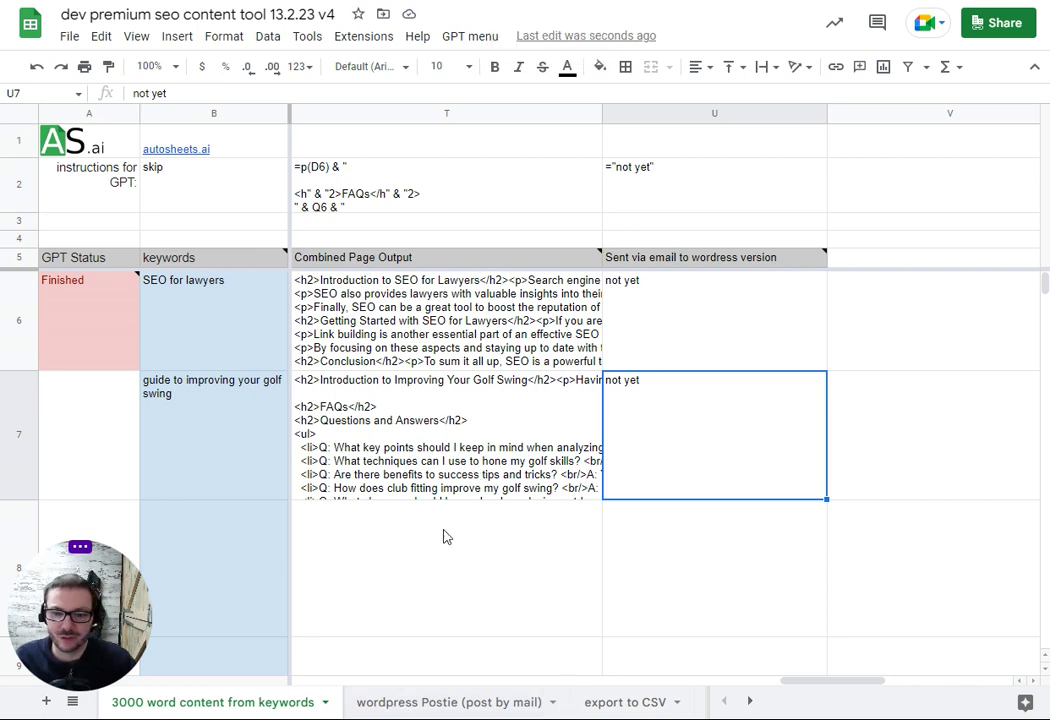
- Switch to the 'wordpress Postie (post by mail)' sheet and clear the leftover selection
left_click(415, 704)
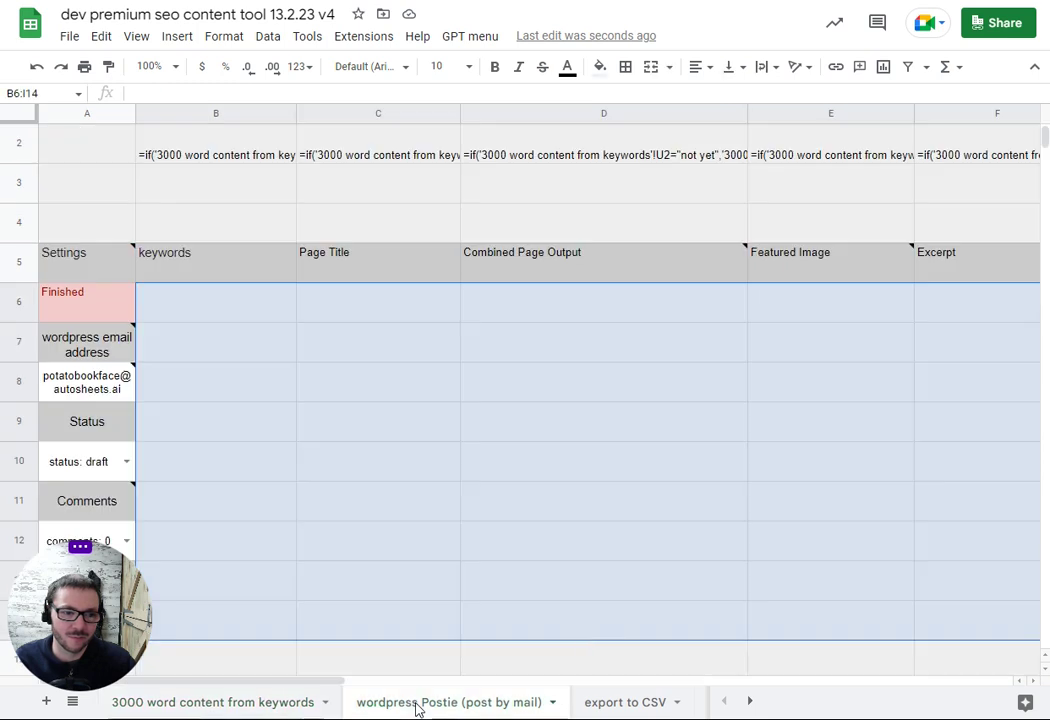
left_click(235, 332)
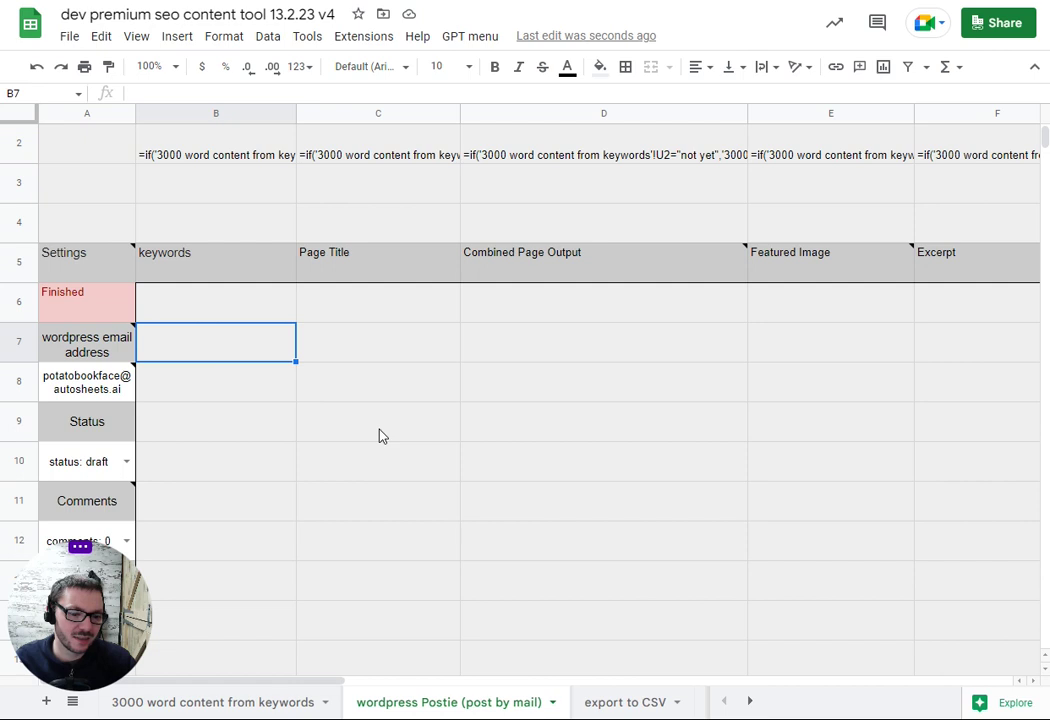
scroll(321, 408, "down", 4)
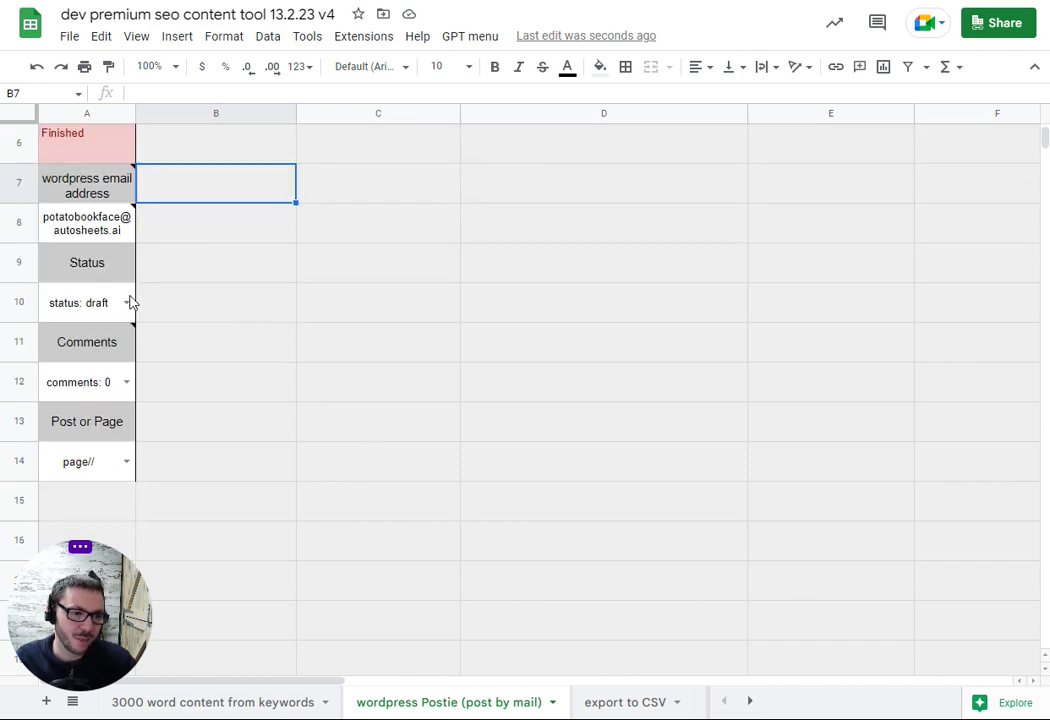
- Confirm the Postie dropdowns remain status: draft, comments: 0 and page//
left_click(126, 304)
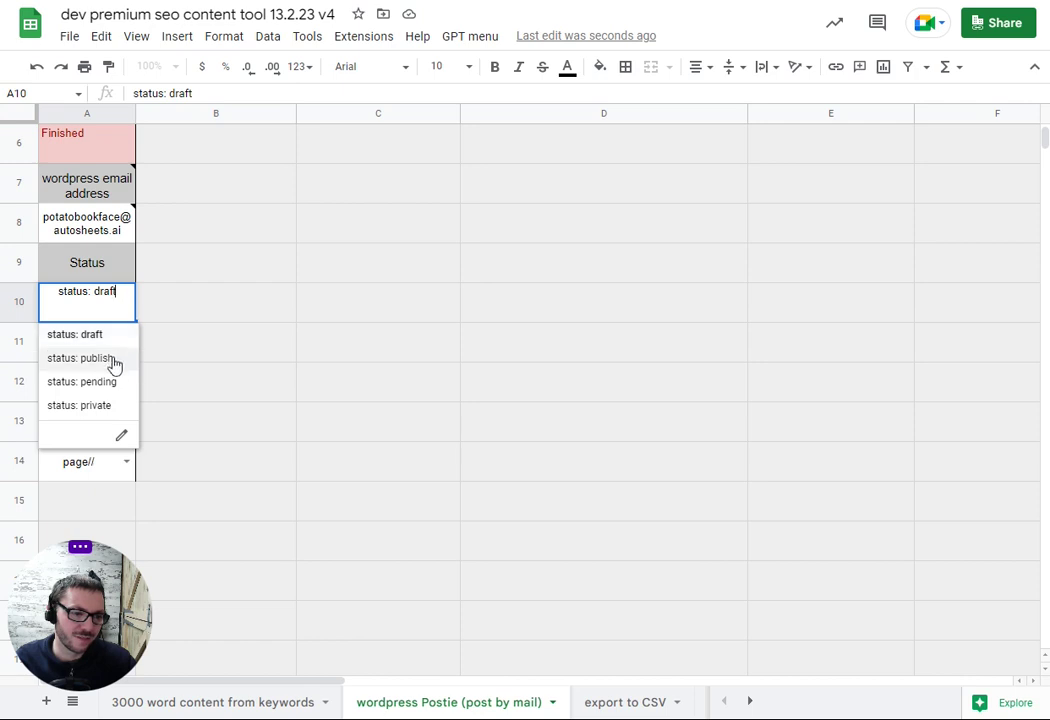
left_click(218, 345)
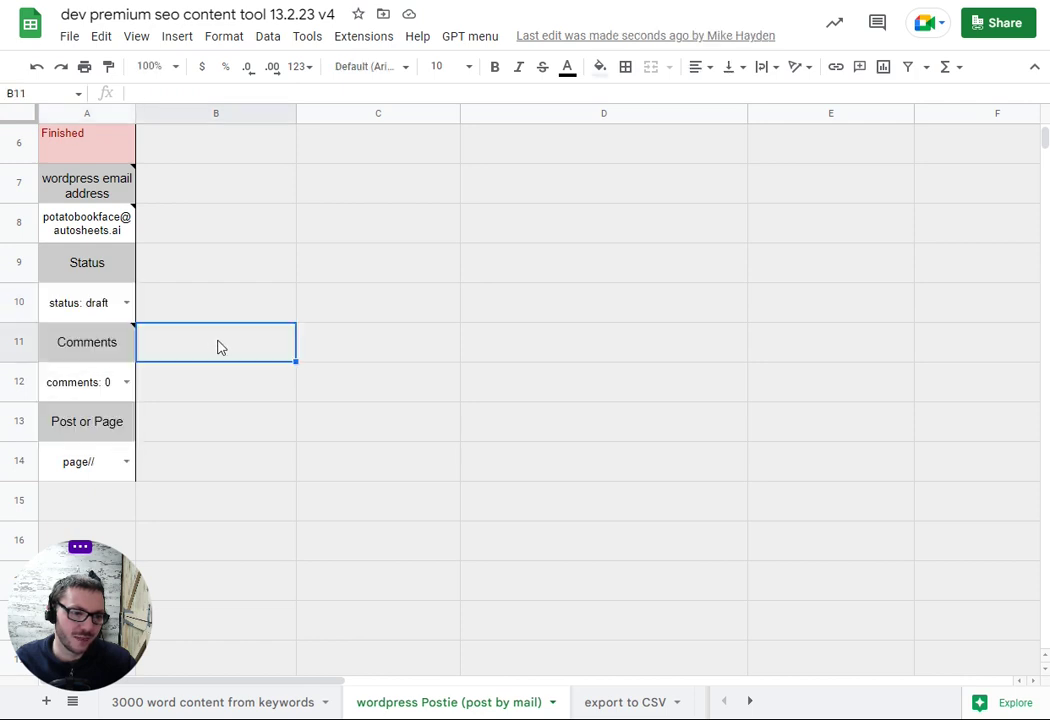
left_click(127, 386)
mouse_move(122, 348)
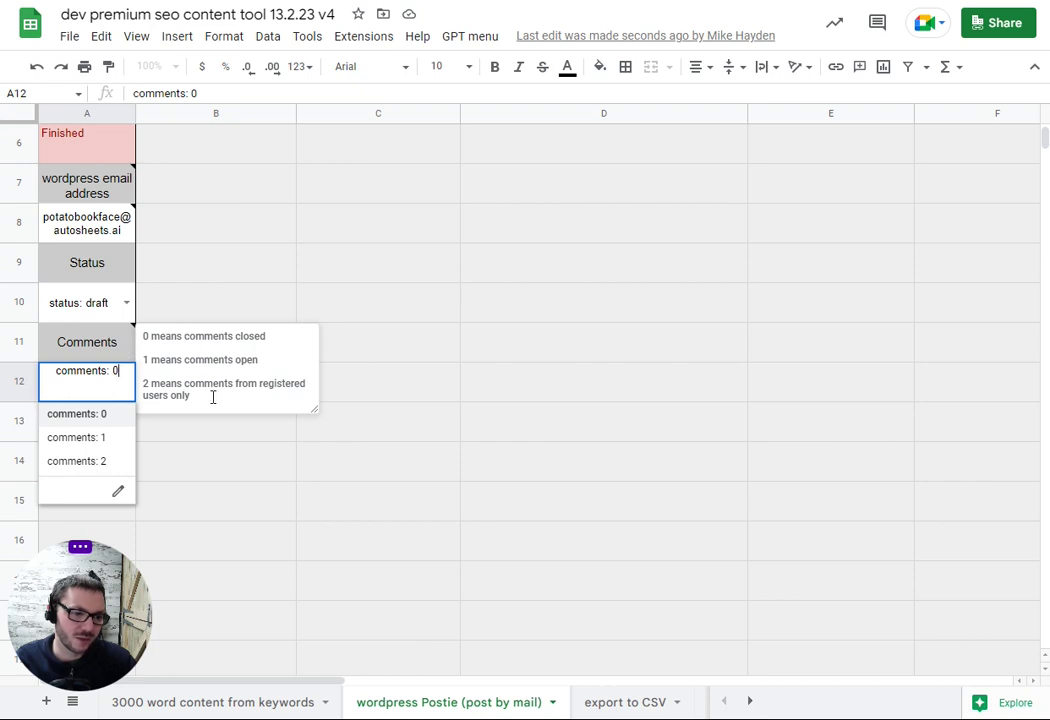
left_click(213, 436)
left_click(127, 463)
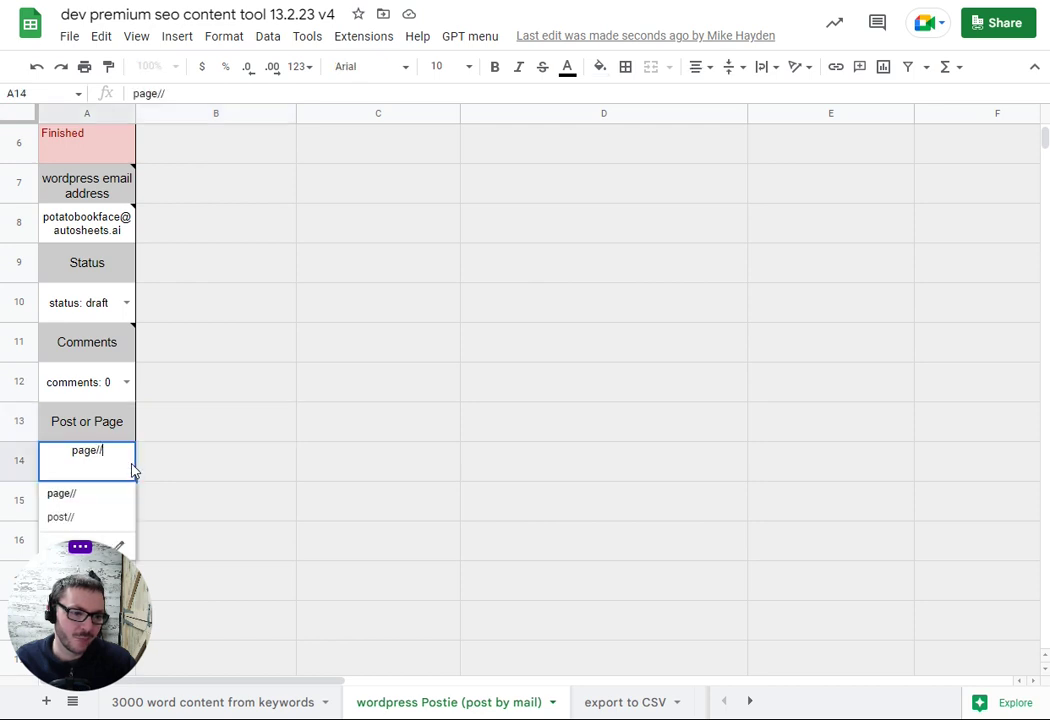
left_click(210, 463)
scroll(308, 432, "up", 3)
scroll(313, 427, "down", 2)
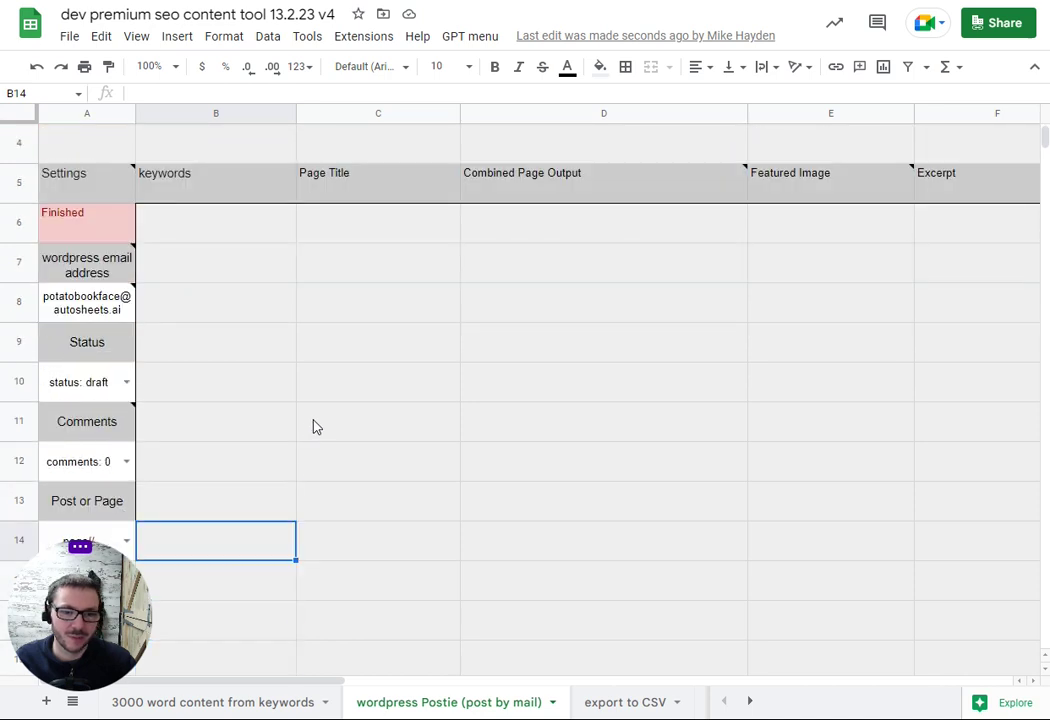
- Run the custom GPT script command that sends the finished articles to WordPress by mail
left_click(460, 40)
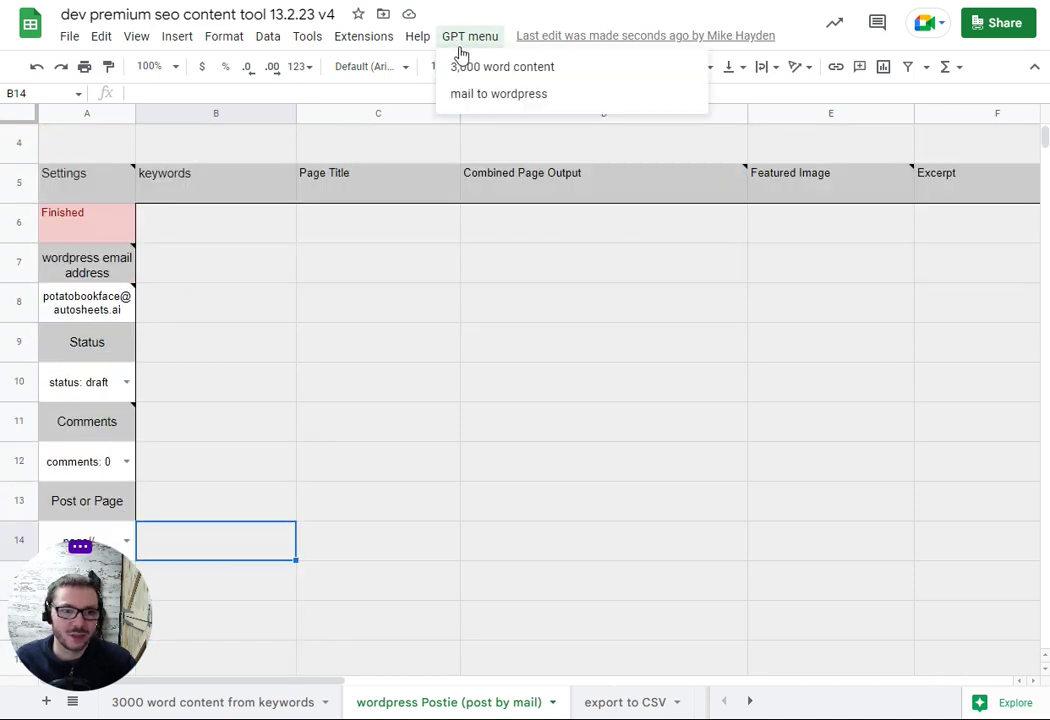
left_click(483, 95)
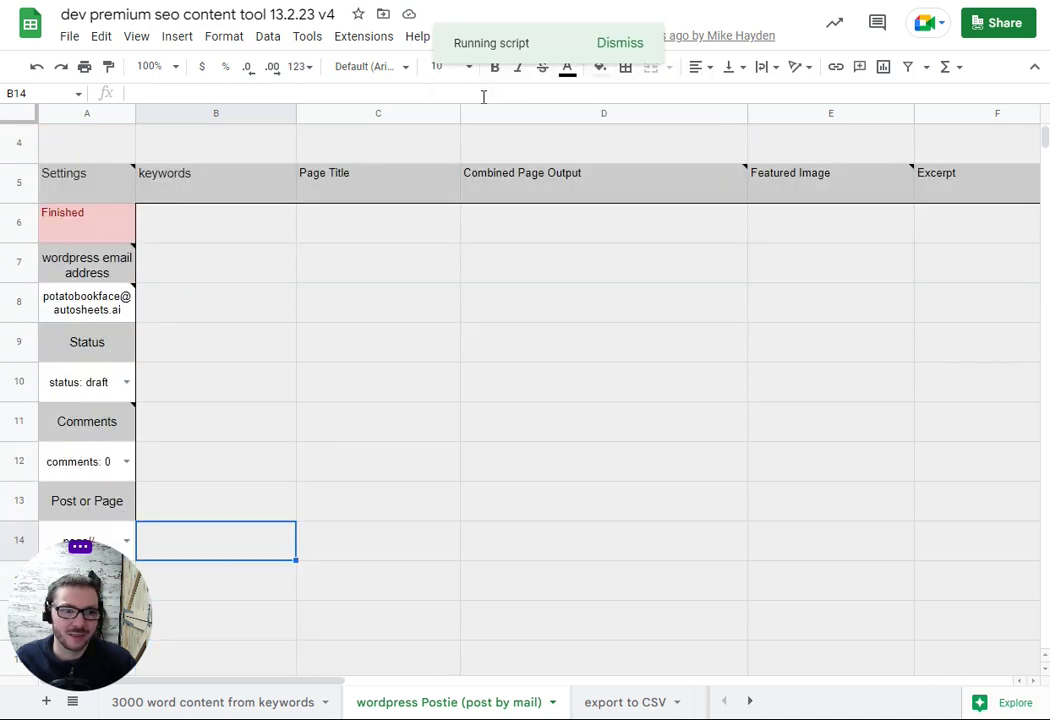
left_click(510, 396)
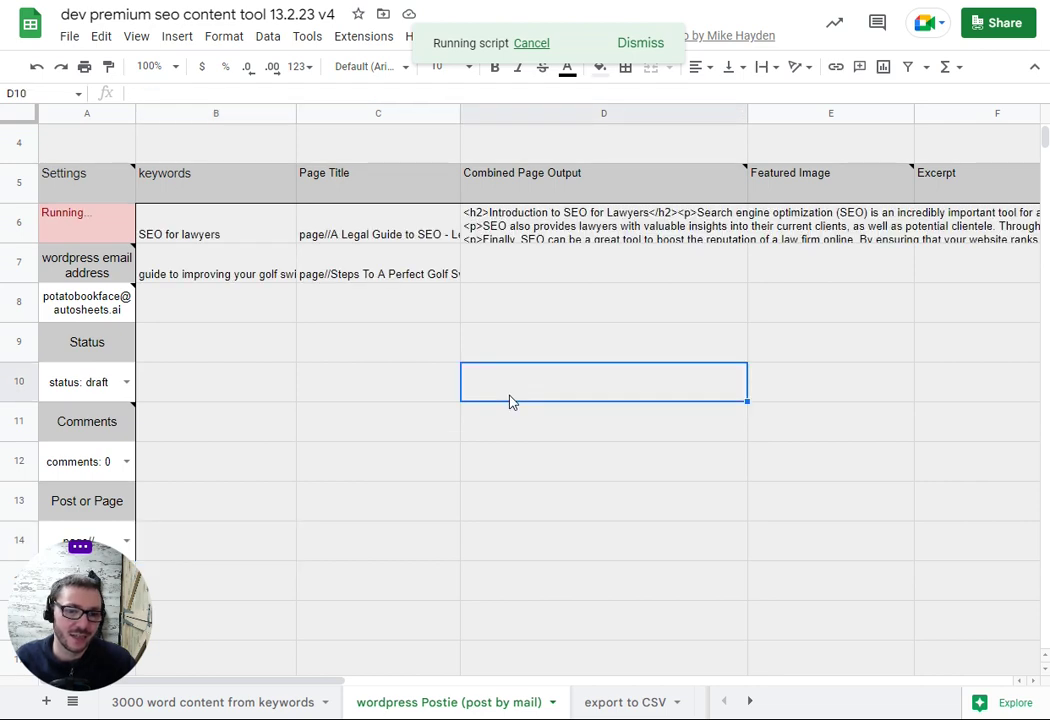
- Check that both rows' status reads sent, then go to the WordPress Postie Settings page
key("Right")
key("Right")
key("Right")
key("Right")
key("Right")
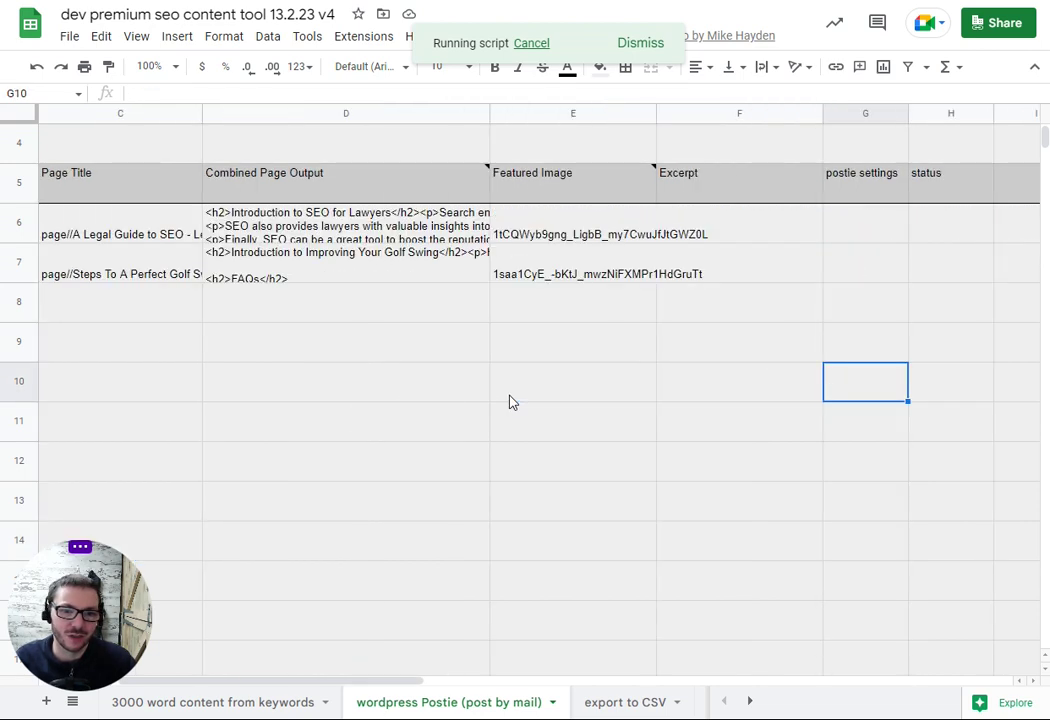
key("Right")
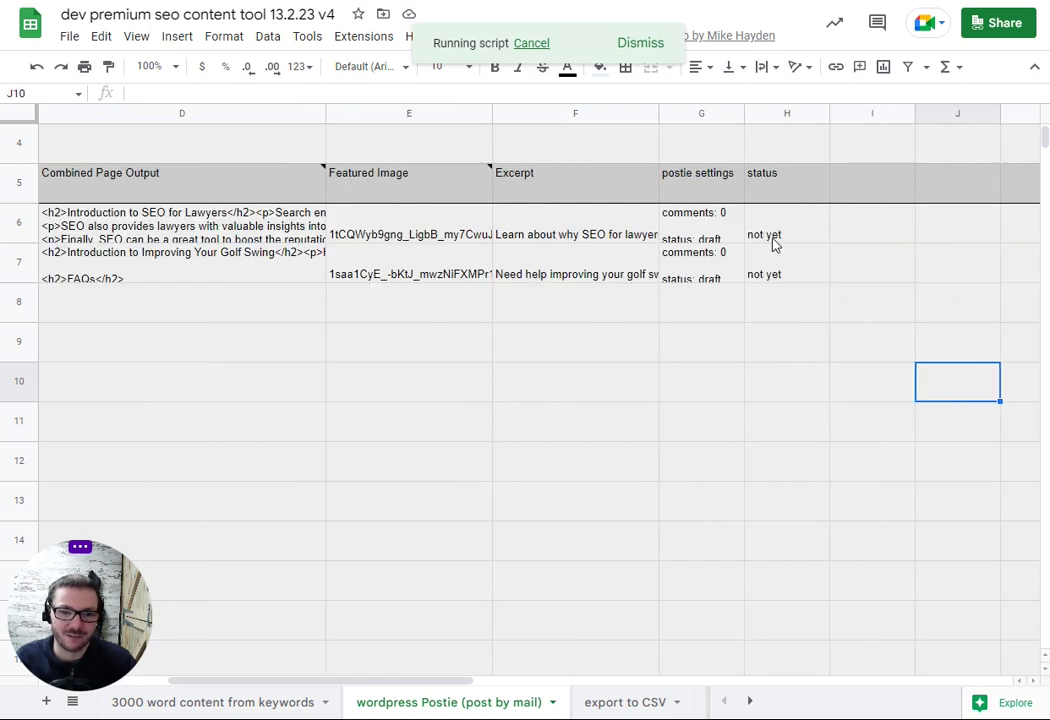
left_click(512, 352)
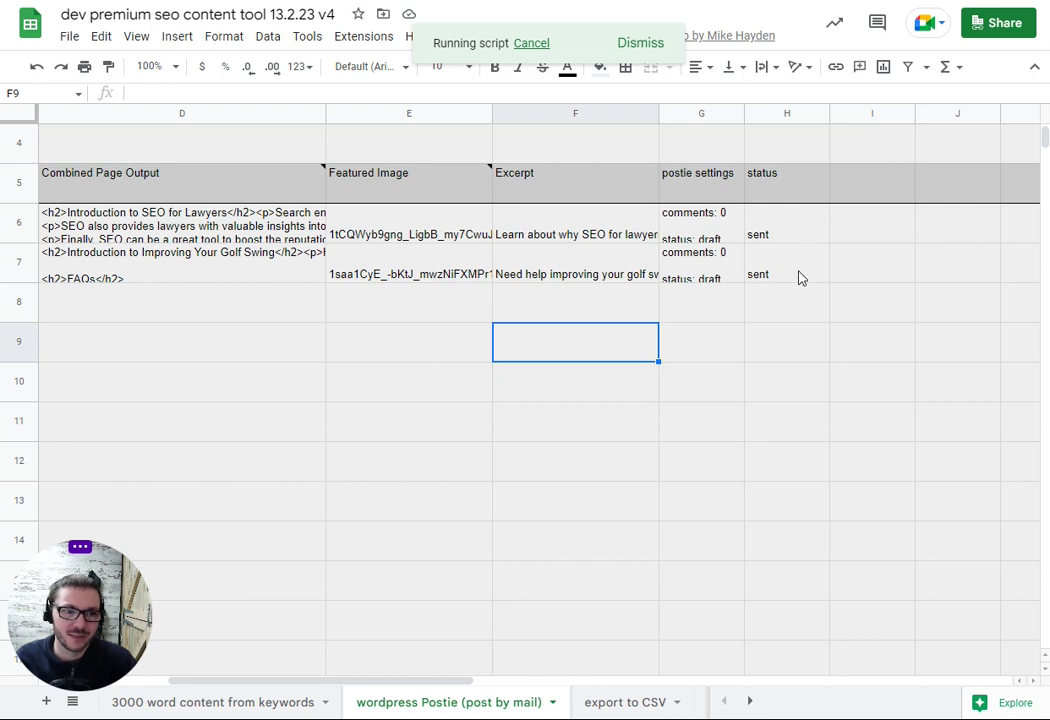
key("ctrl+Tab")
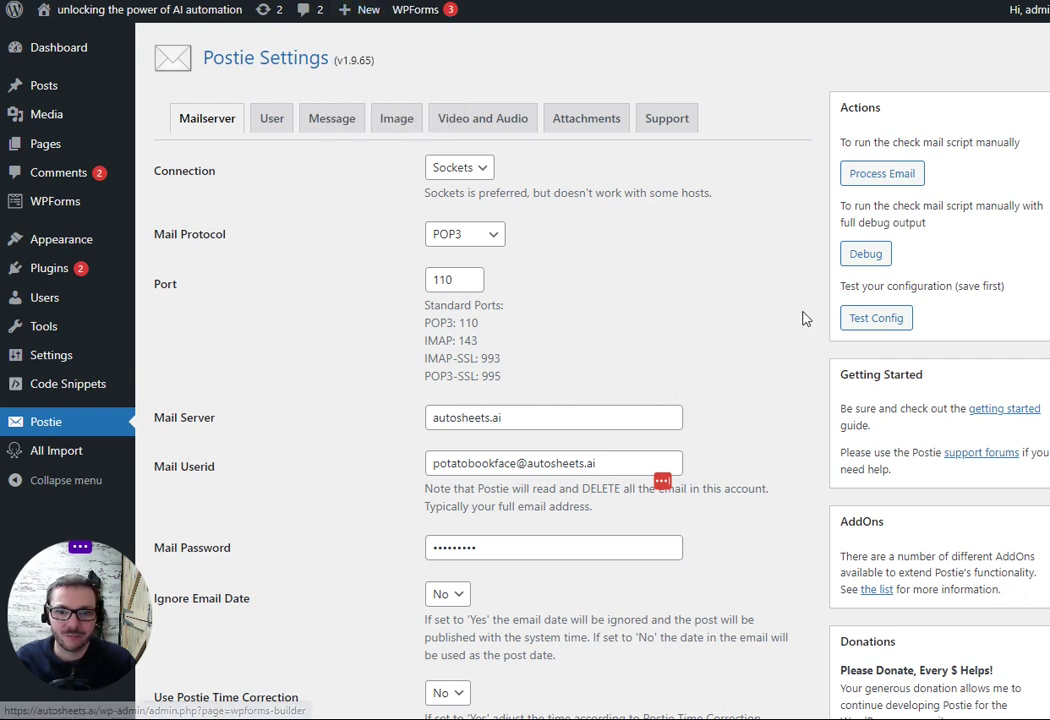
- Run Postie's Process Email to fetch the emailed articles, then go to the Pages list
scroll(717, 281, "down", 3)
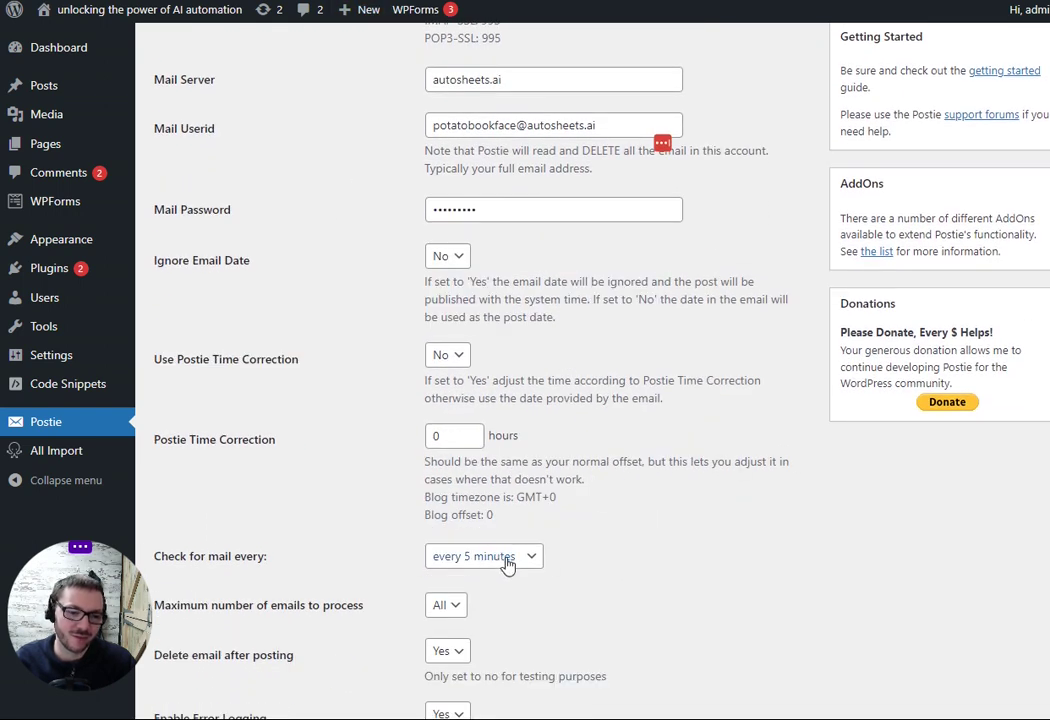
scroll(720, 485, "up", 3)
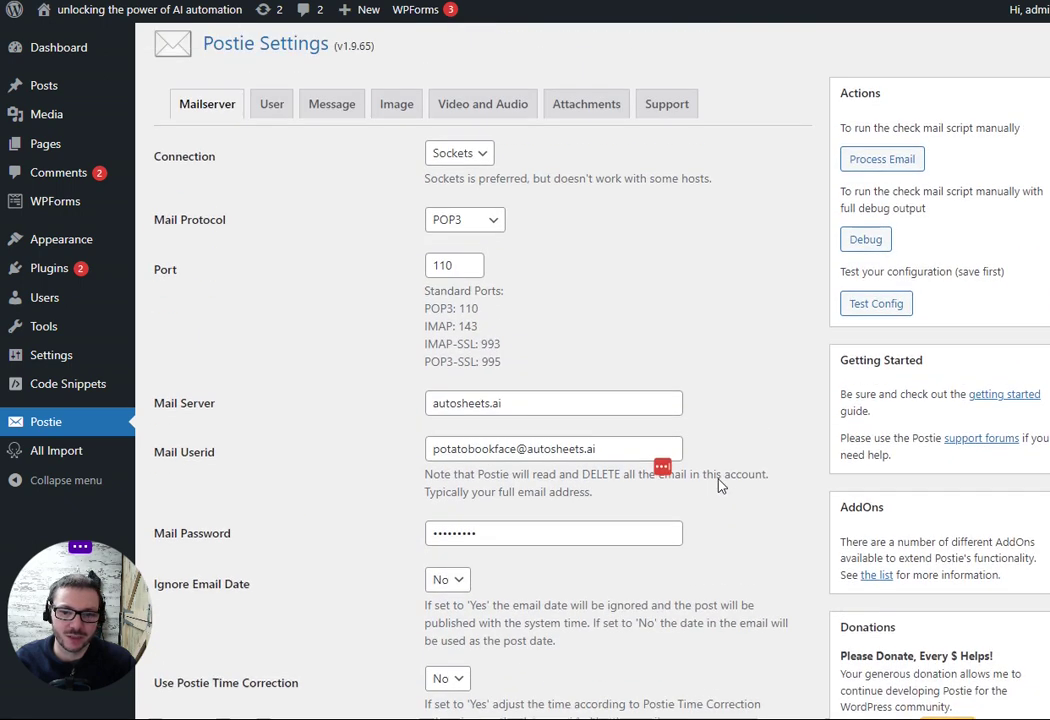
left_click(858, 175)
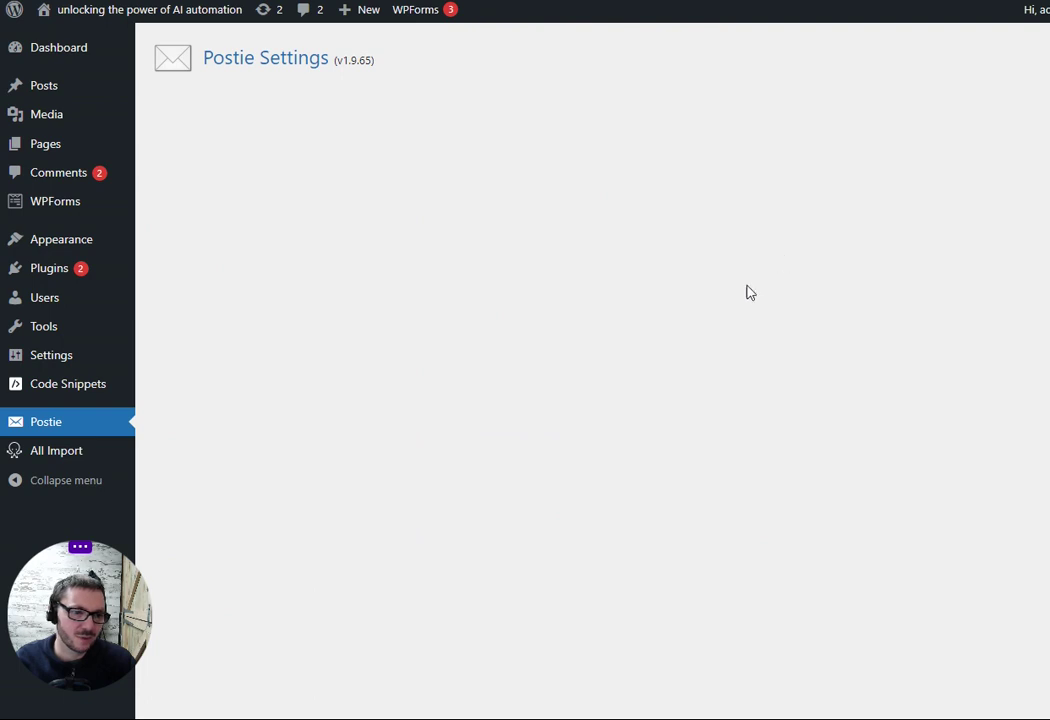
left_click(48, 152)
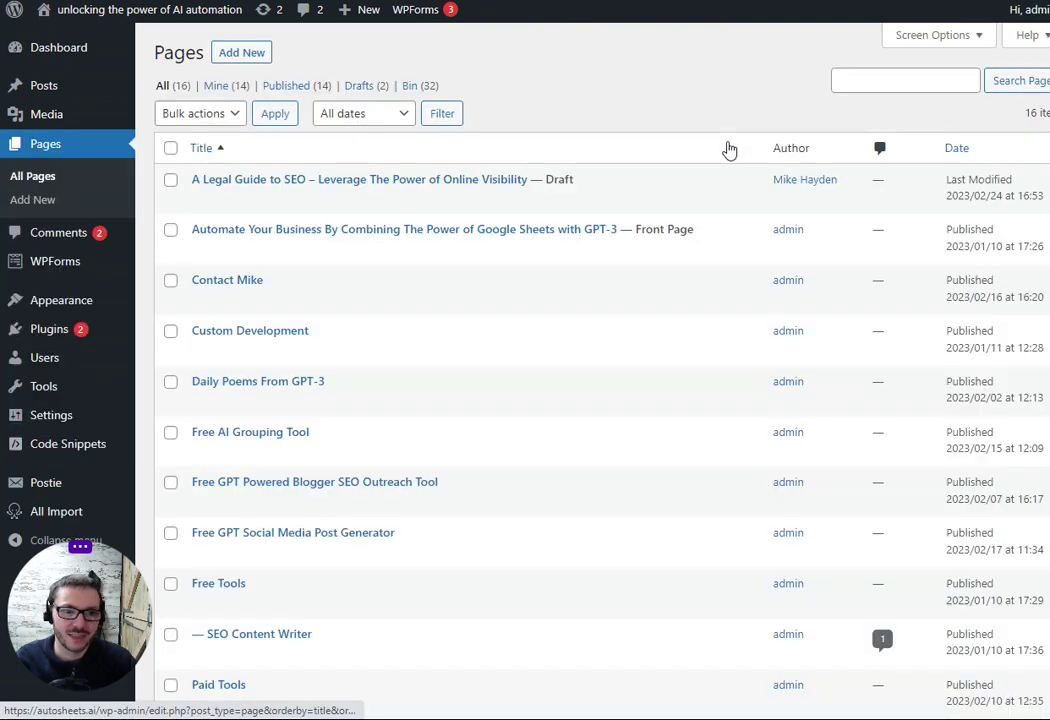
- Sort pages by Date and preview the 'Steps To A Perfect Golf Swing' draft
left_click(965, 160)
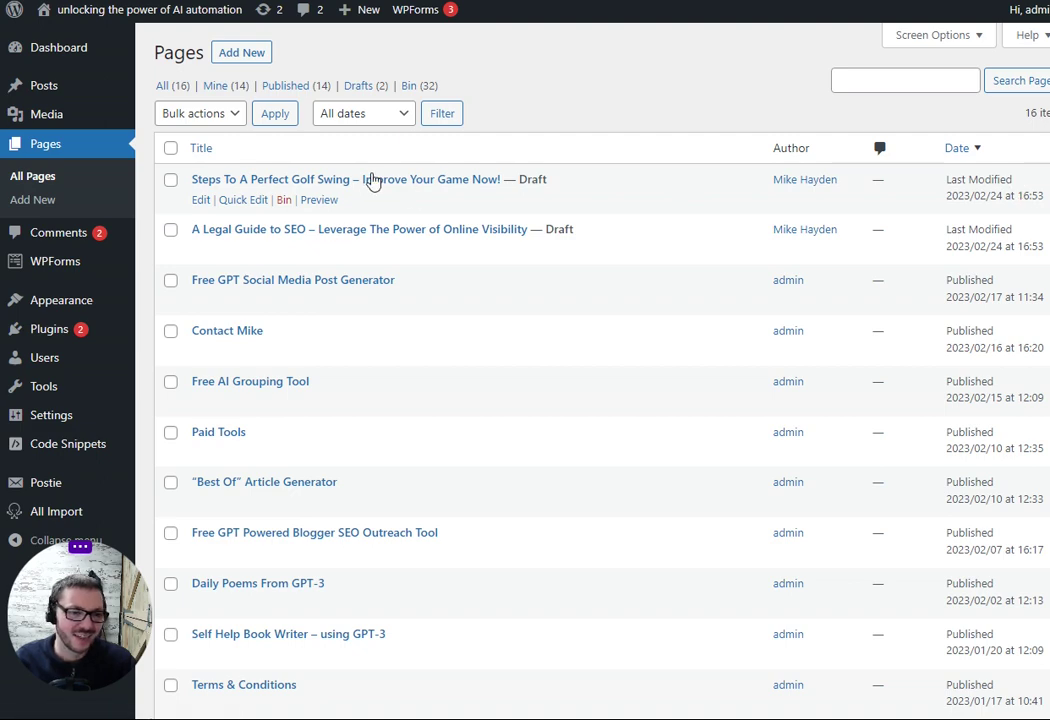
left_click(322, 200)
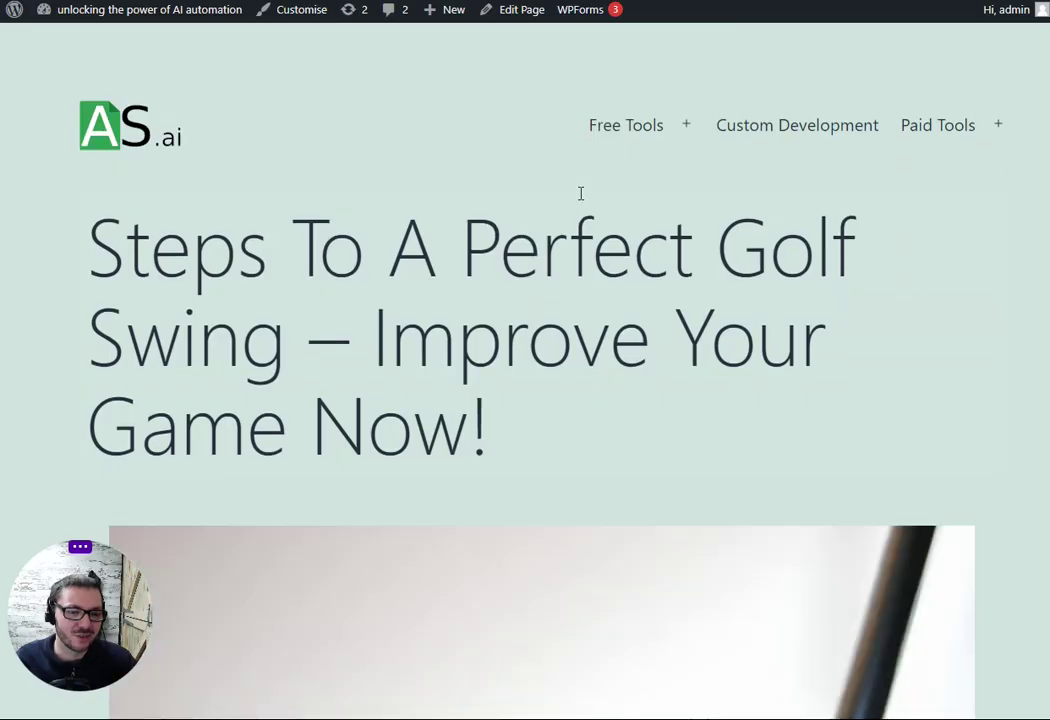
- Read through the golf swing preview's sections, checking the '4.' heading numbering
scroll(690, 409, "down", 6)
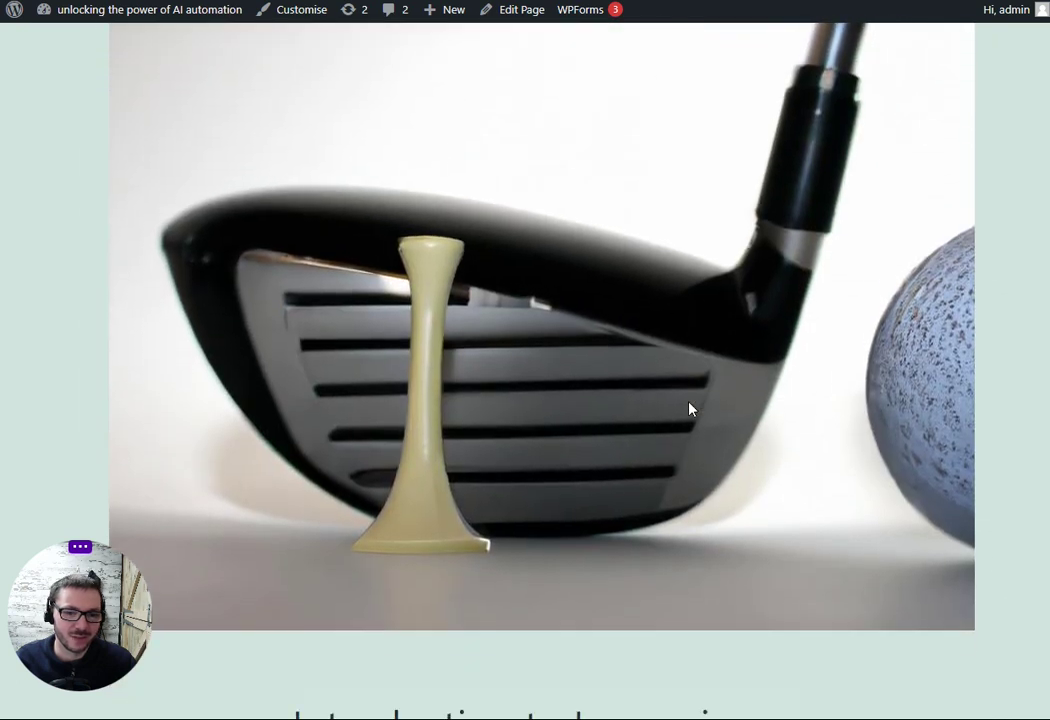
scroll(690, 415, "down", 5)
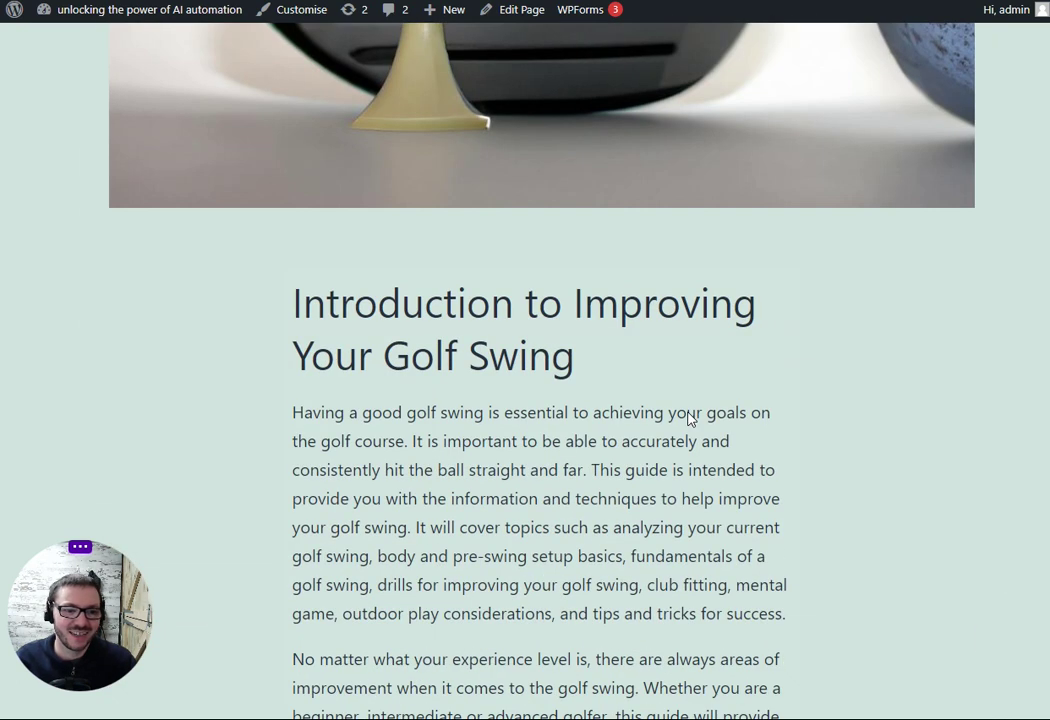
scroll(729, 293, "down", 6)
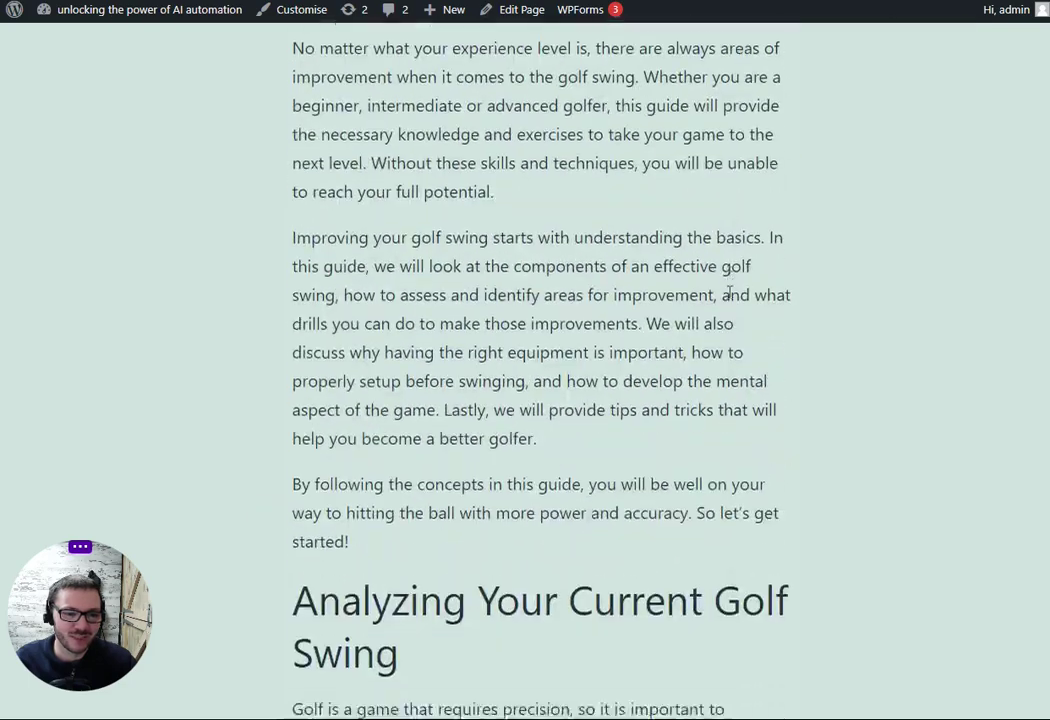
scroll(729, 293, "down", 20)
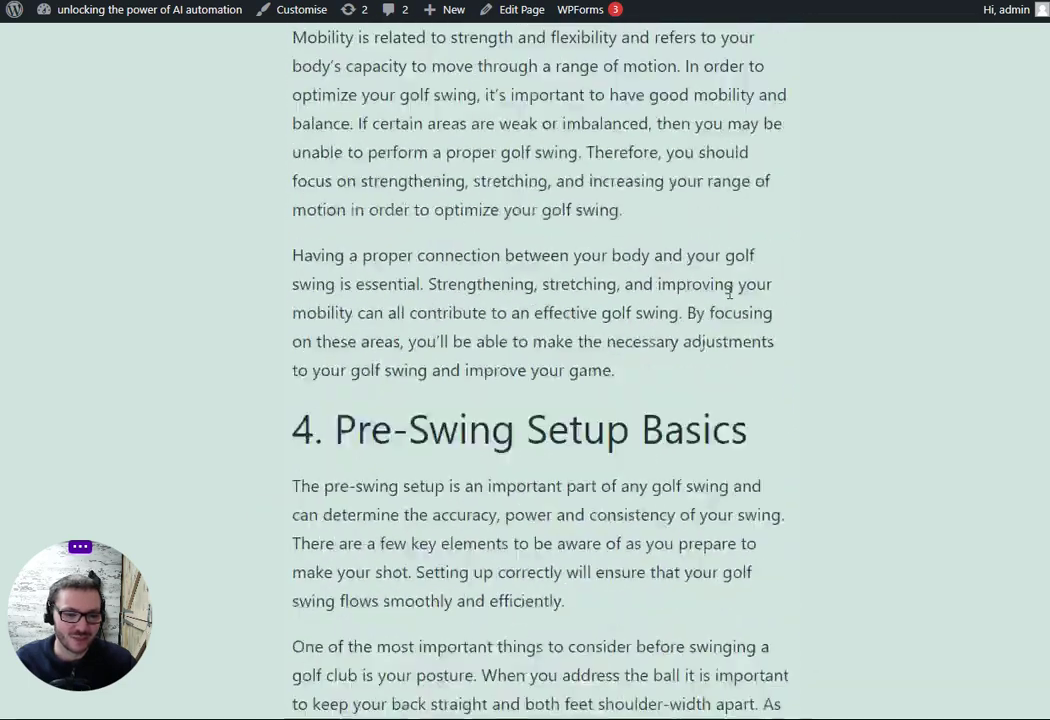
scroll(729, 293, "down", 6)
scroll(729, 290, "up", 4)
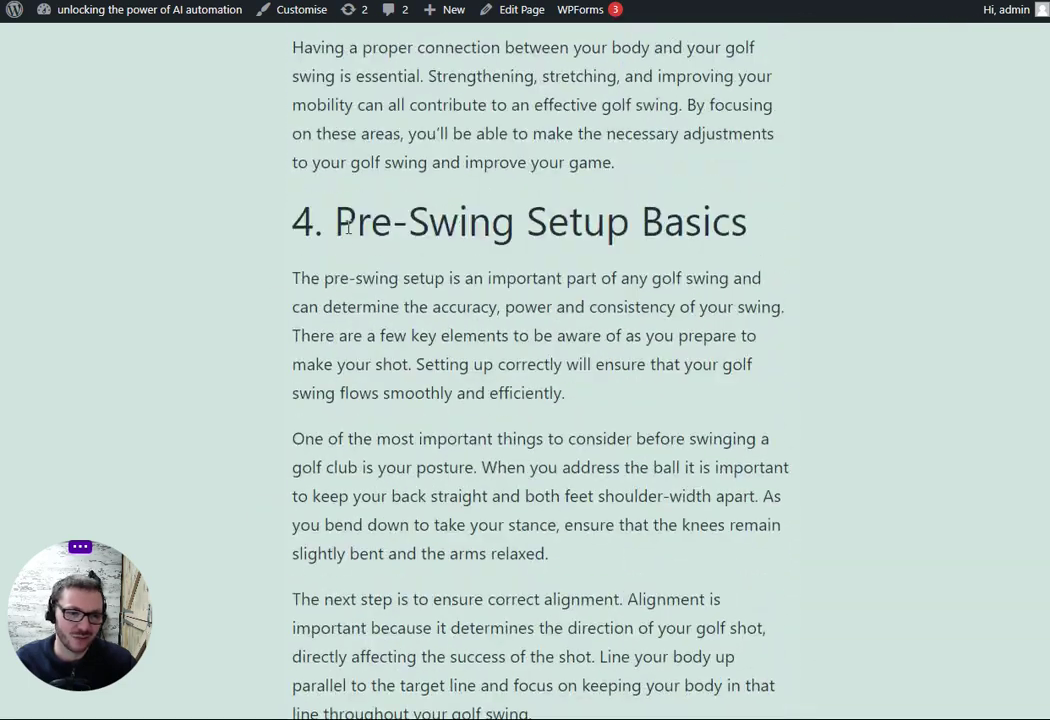
left_click_drag(330, 221, 292, 221)
left_click(633, 281)
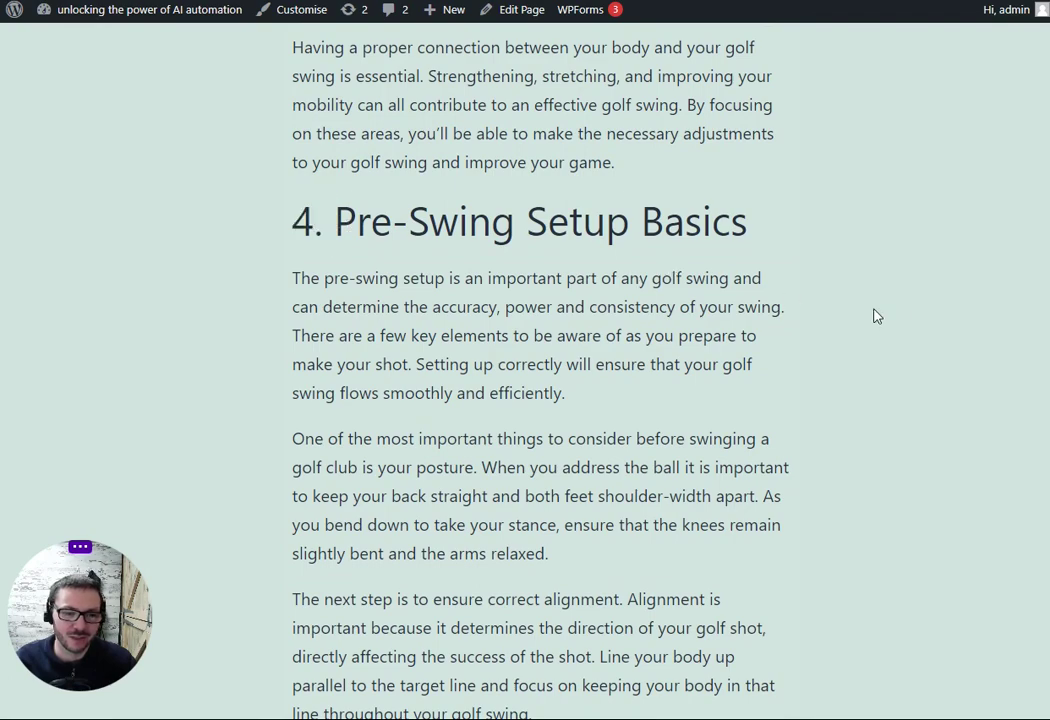
- Scroll down to the FAQs and featured image at the bottom of the preview
scroll(694, 305, "down", 15)
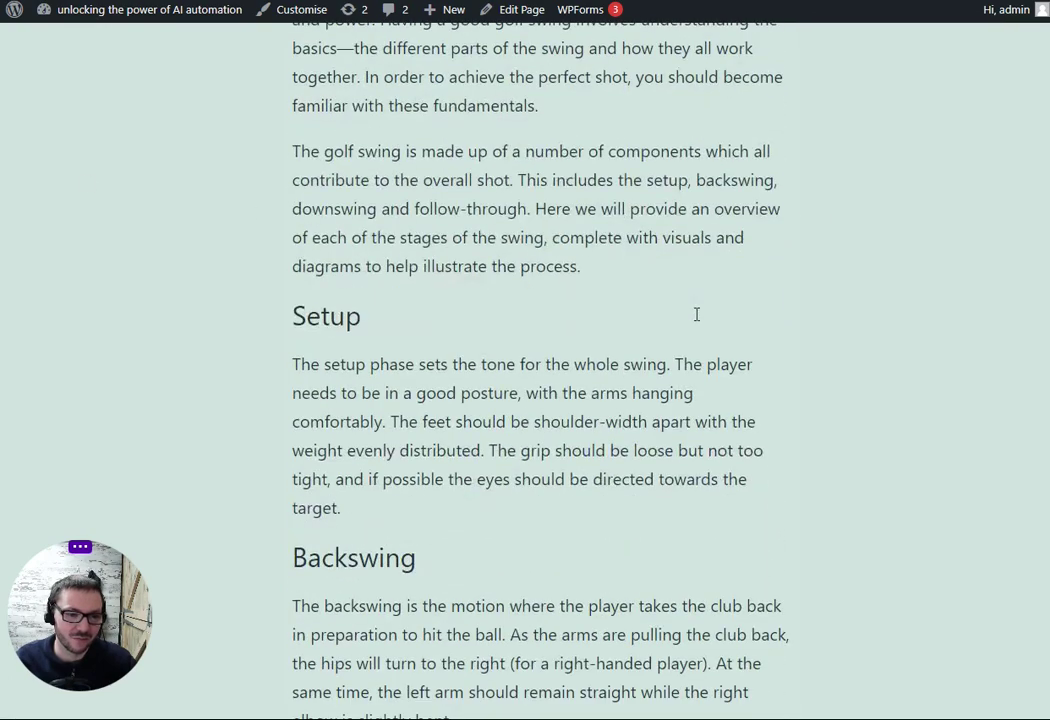
scroll(697, 315, "down", 15)
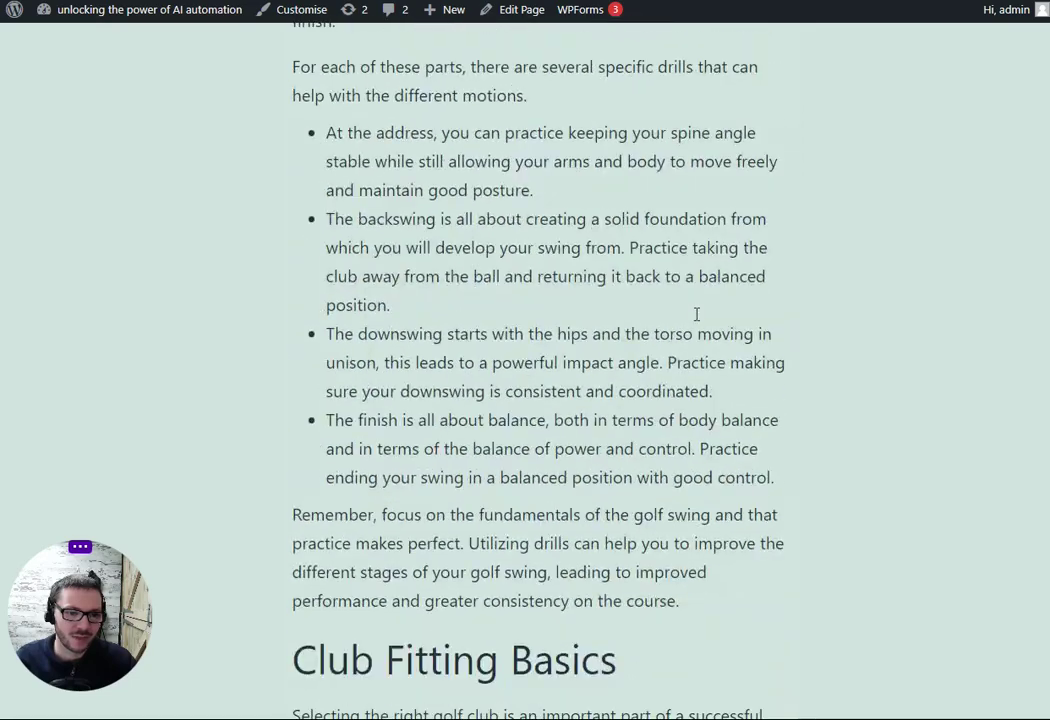
scroll(433, 237, "down", 15)
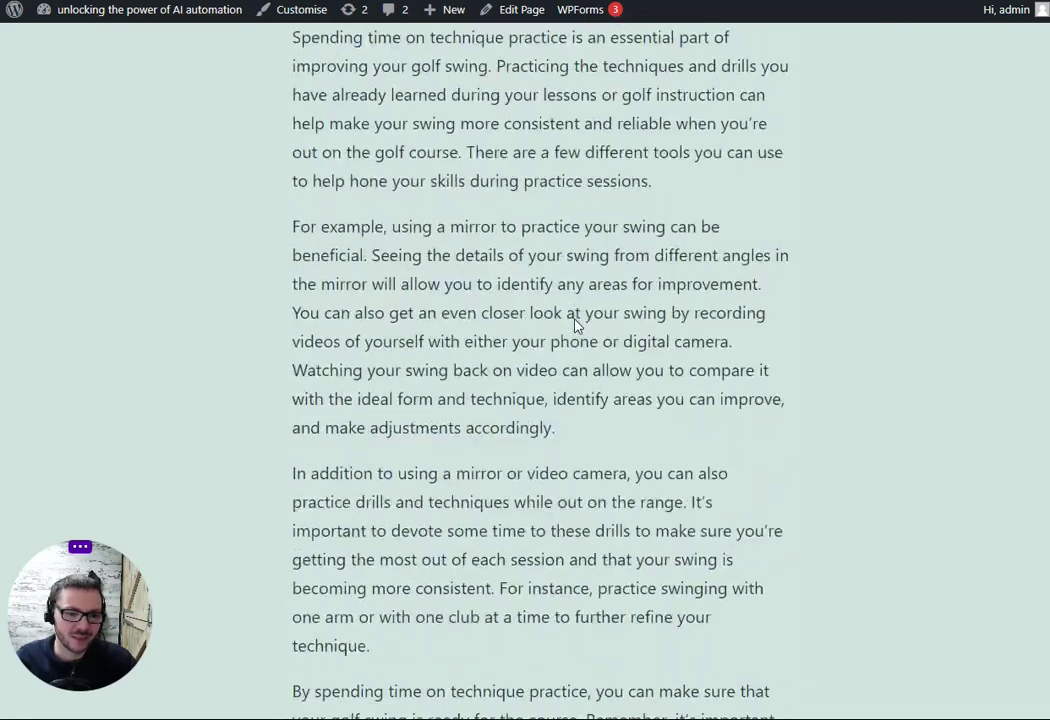
scroll(575, 325, "down", 15)
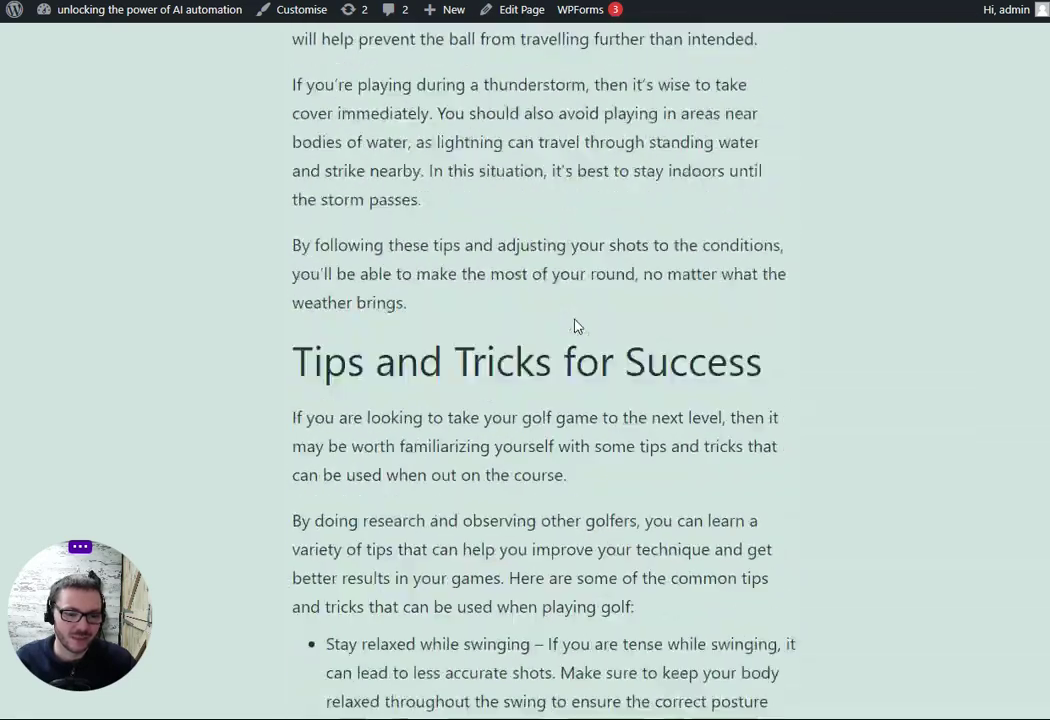
scroll(575, 325, "down", 15)
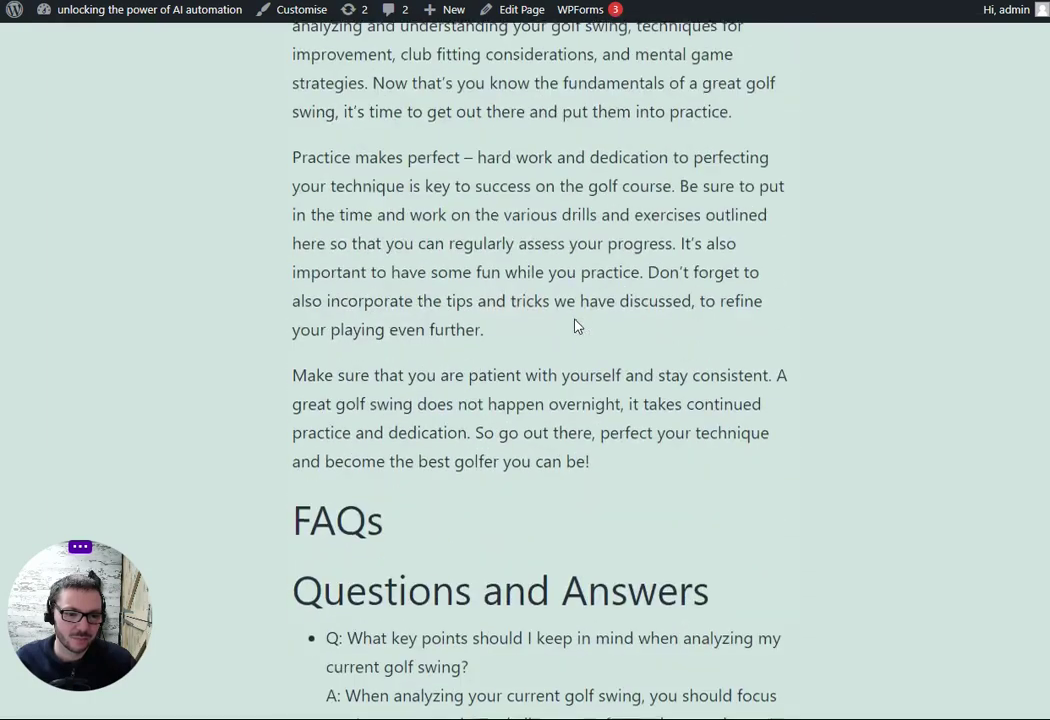
scroll(575, 325, "down", 15)
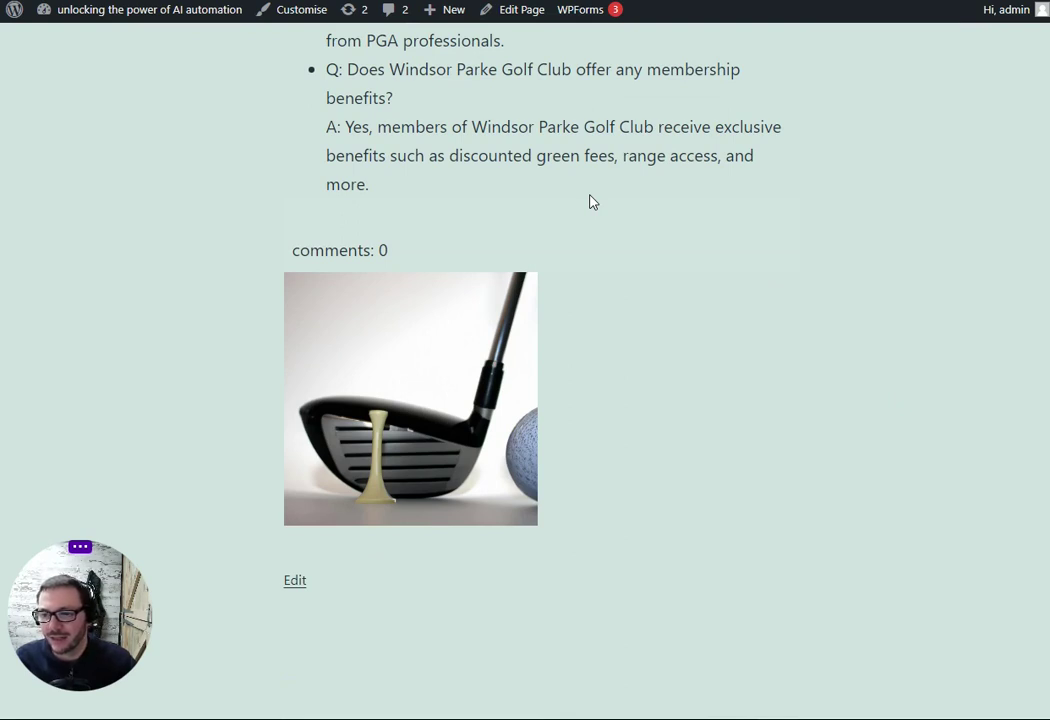
scroll(591, 202, "up", 1)
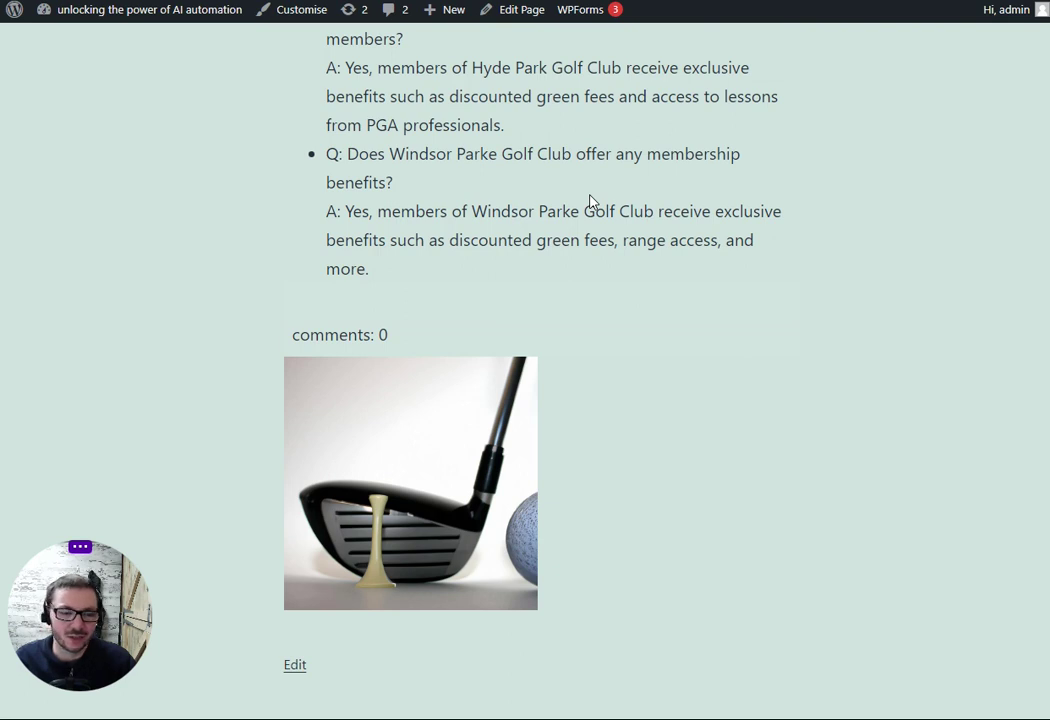
scroll(591, 202, "up", 8)
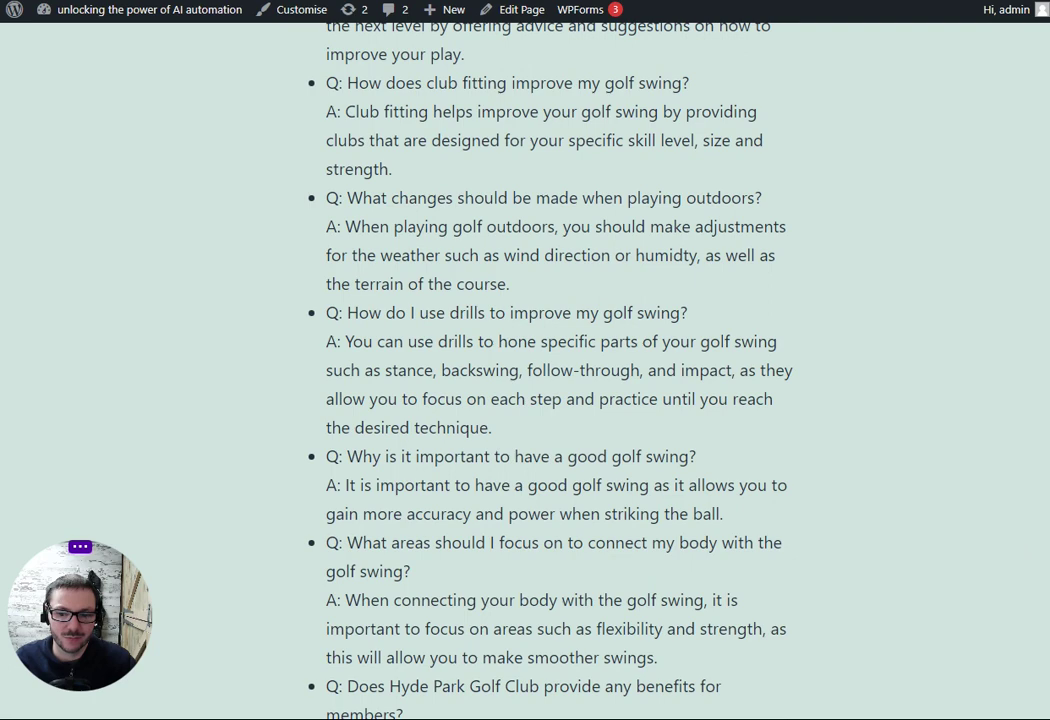
scroll(1043, 562, "up", 10)
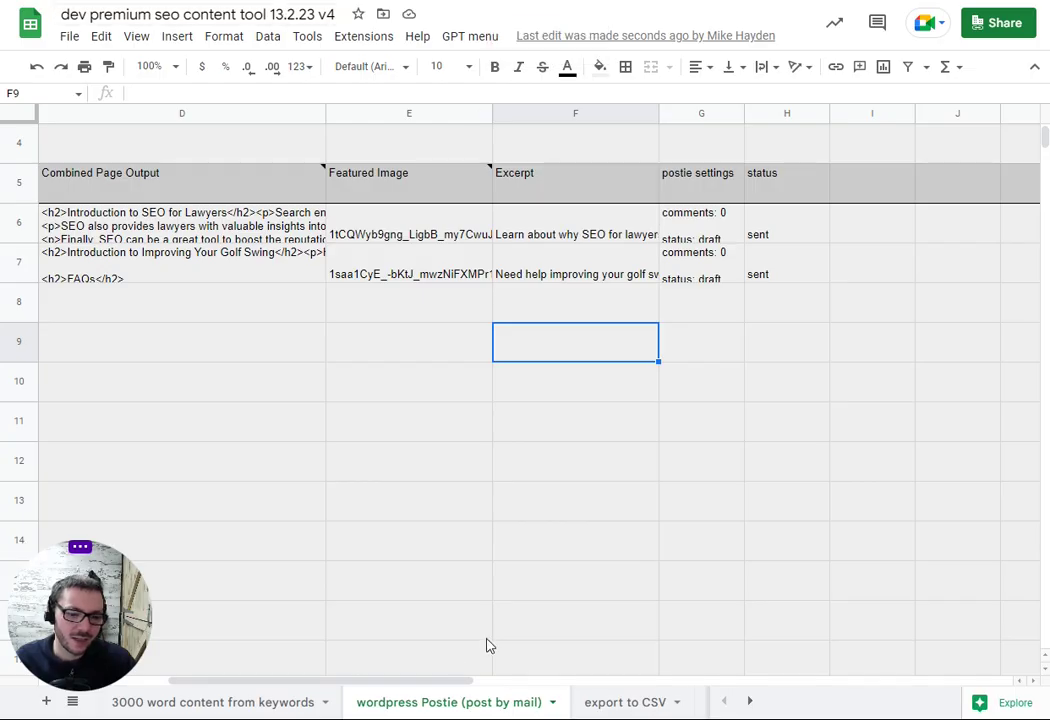
- Scroll the sheet back left and switch to the '3000 word content from keywords' tab
left_click_drag(430, 686, 178, 697)
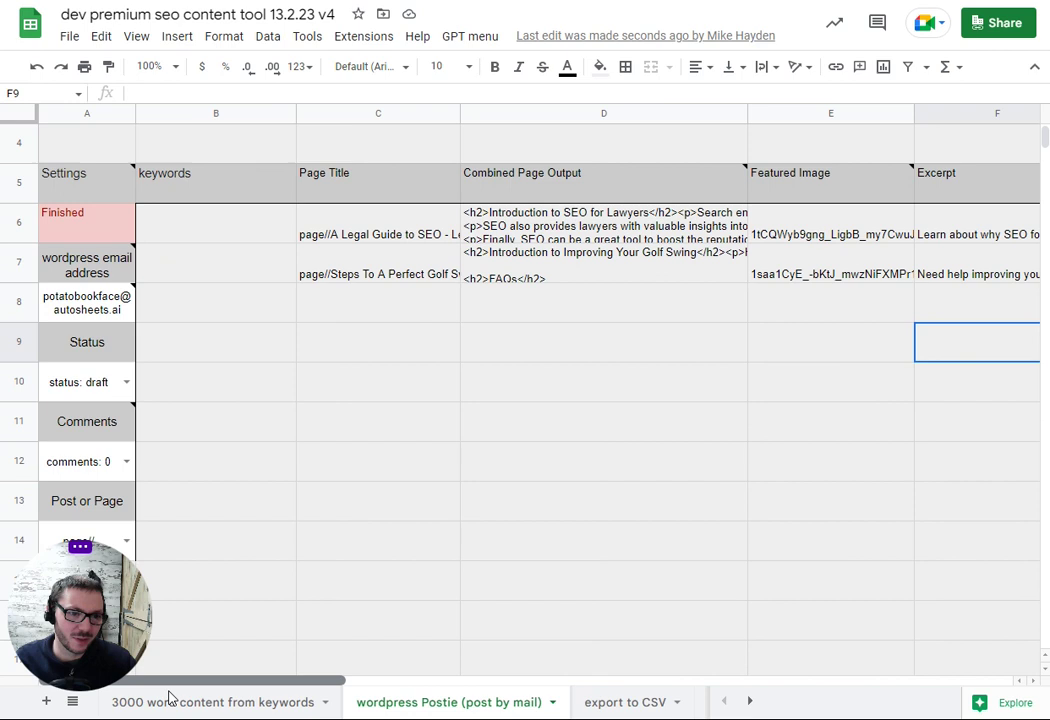
left_click(172, 706)
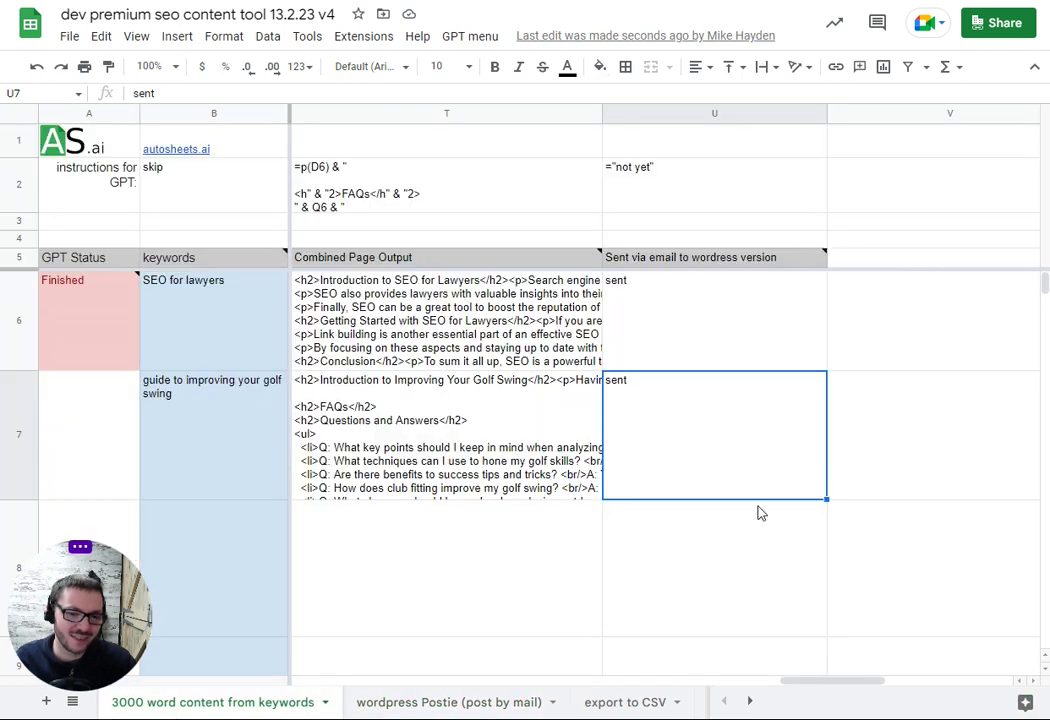